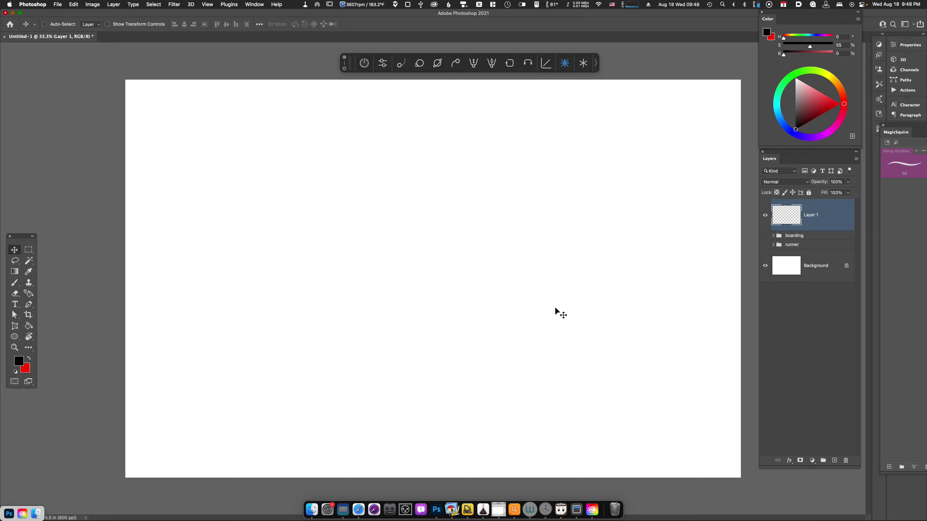
With a pure red brush, sketch a tilted shoulder cylinder and a smaller hip cylinder mid-canvas, joined by a curved line of action
key("b")
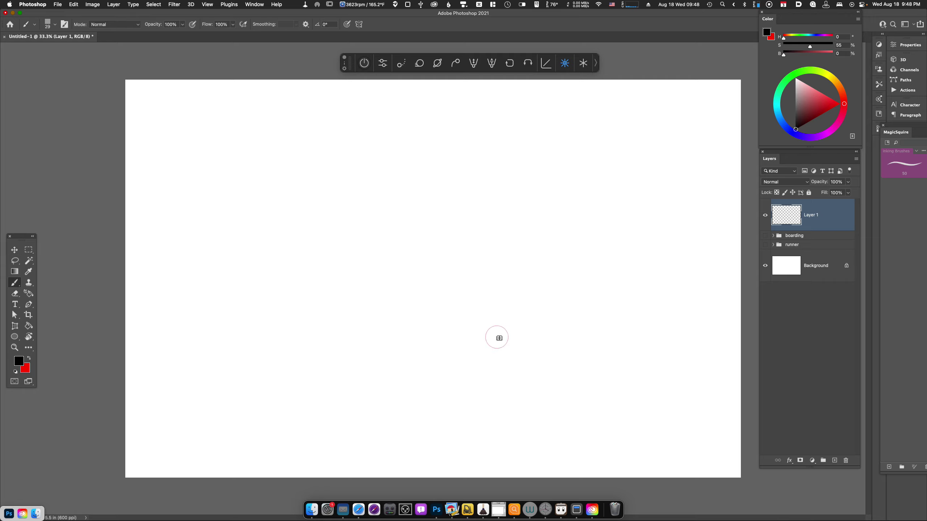
left_click(841, 104)
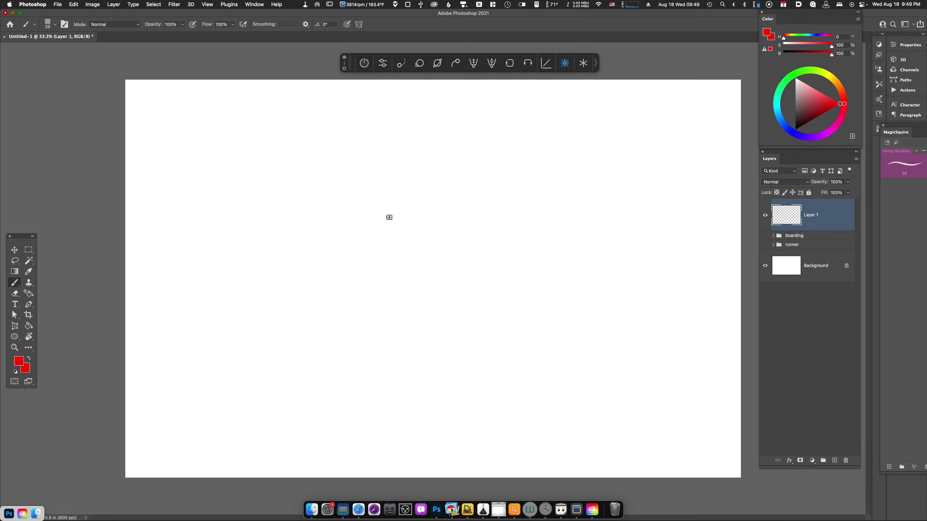
mouse_move(388, 217)
left_mouse_down()
mouse_move(392, 205)
mouse_move(444, 180)
mouse_move(454, 194)
left_mouse_up()
left_click_drag(403, 231, 457, 193)
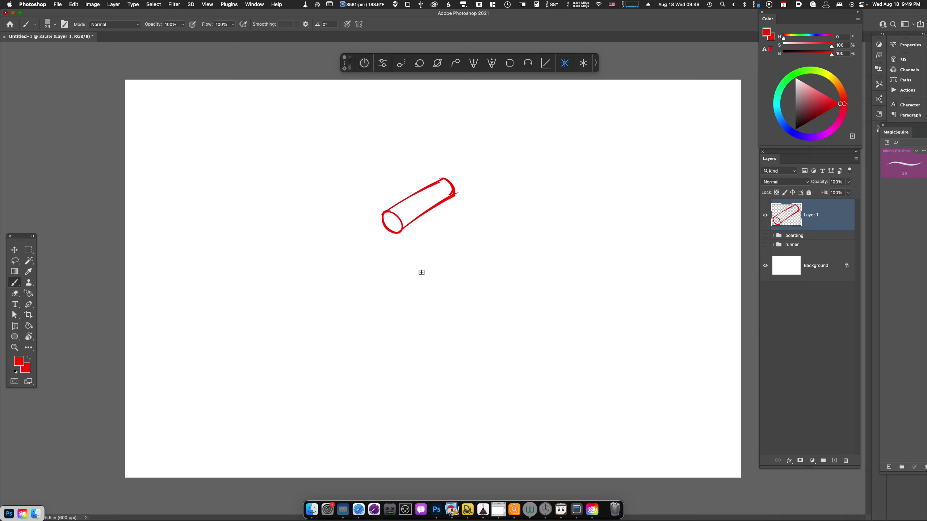
mouse_move(421, 272)
left_mouse_down()
mouse_move(472, 266)
mouse_move(419, 284)
left_mouse_up()
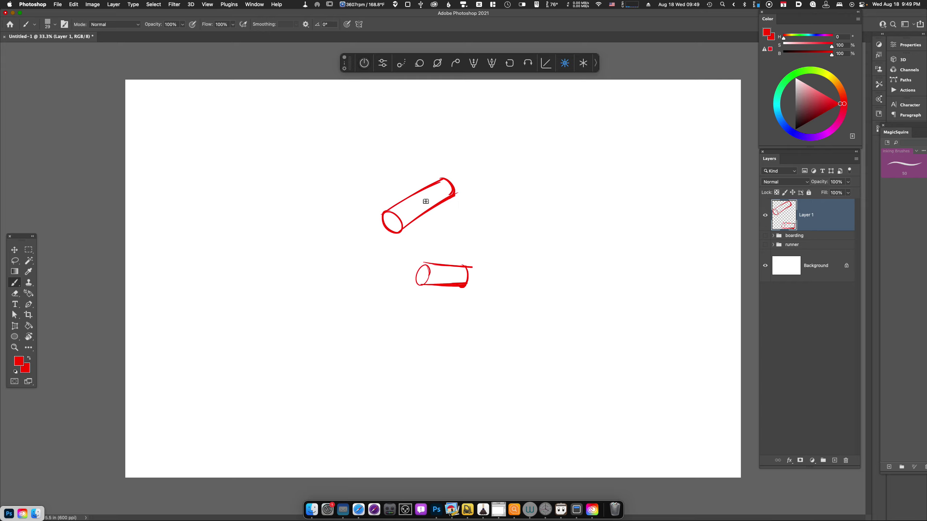
mouse_move(423, 198)
left_mouse_down()
mouse_move(446, 222)
mouse_move(442, 280)
left_mouse_up()
Sketch a second figure base beside the first: a tilted shoulder cylinder, a curved spine line and a hip cylinder sloping the same way
mouse_move(518, 171)
left_mouse_down()
mouse_move(570, 140)
mouse_move(549, 152)
mouse_move(588, 140)
left_mouse_up()
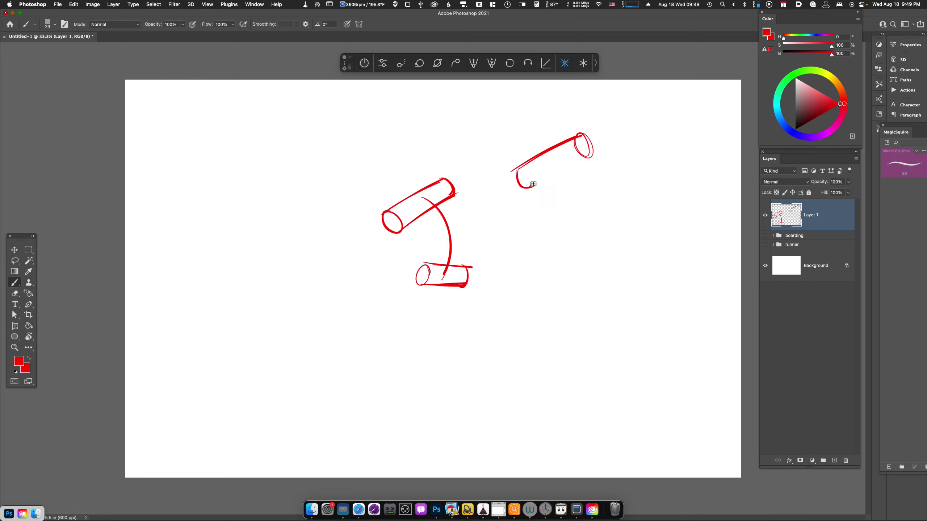
mouse_move(523, 188)
left_mouse_down()
mouse_move(576, 170)
mouse_move(555, 167)
mouse_move(557, 271)
left_mouse_up()
left_click_drag(558, 166, 558, 272)
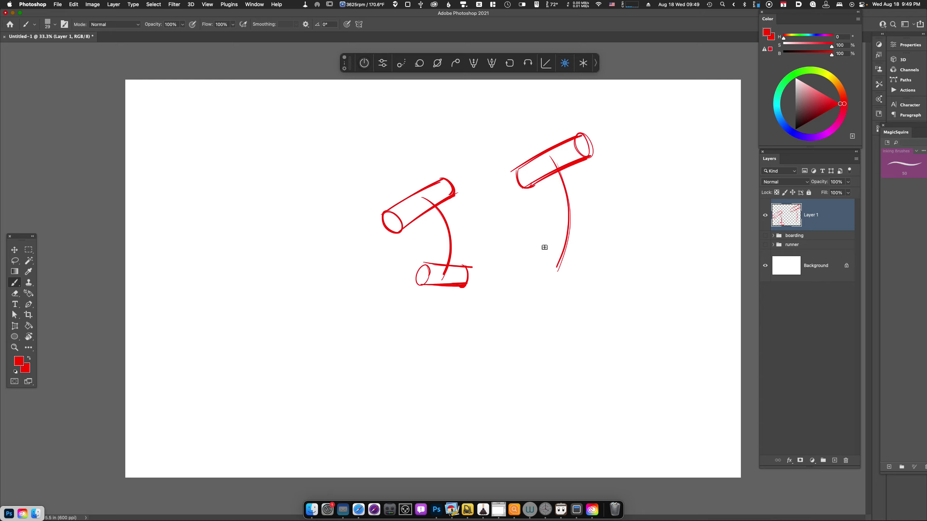
mouse_move(540, 258)
left_mouse_down()
mouse_move(552, 274)
mouse_move(593, 247)
mouse_move(540, 276)
left_mouse_up()
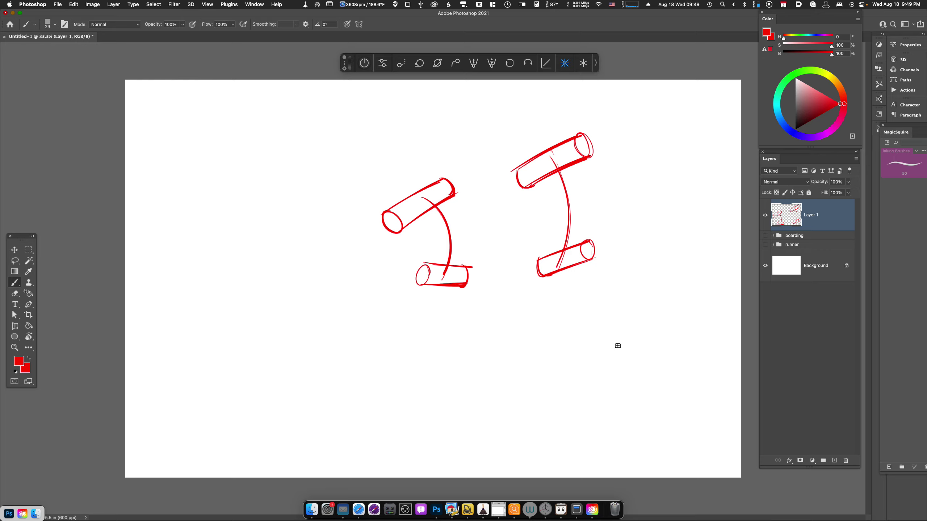
Add a pointed ribcage below the second figure's shoulders and draw both waist contours down to the hips
left_click_drag(518, 181, 565, 212)
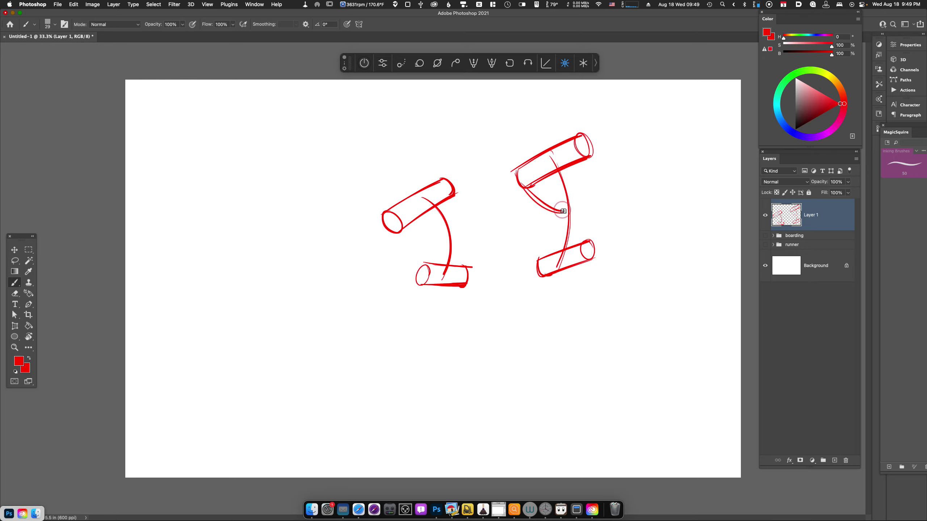
left_click_drag(588, 140, 564, 211)
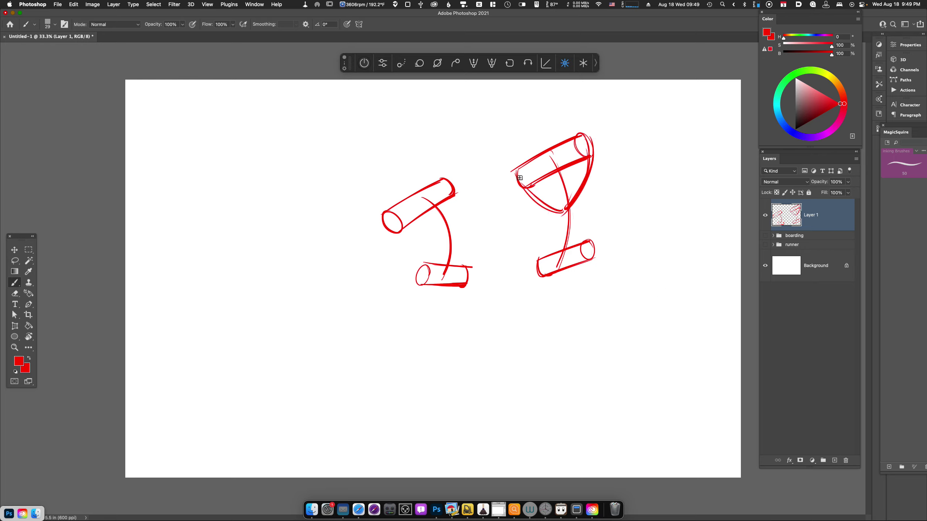
left_click_drag(520, 179, 577, 210)
left_click_drag(589, 181, 592, 257)
left_click_drag(537, 207, 547, 281)
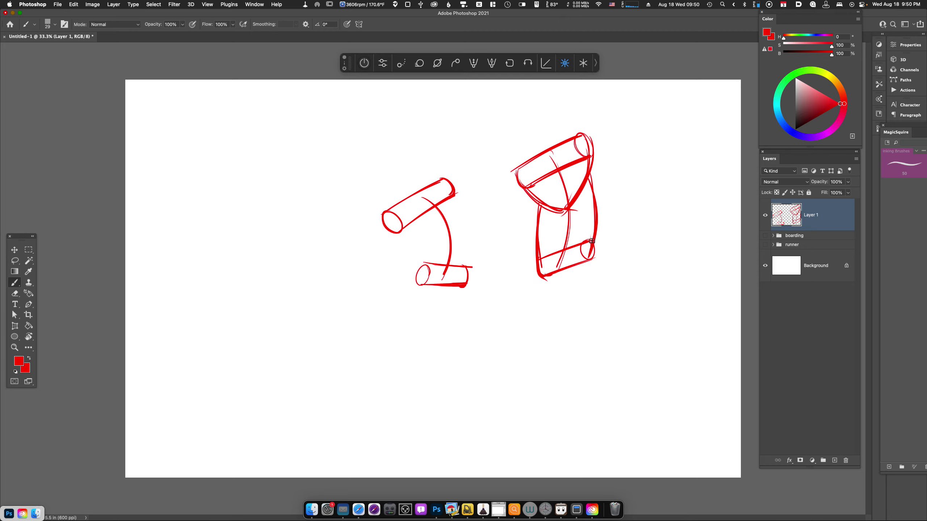
Sketch the second figure's outstretched leg with thigh, knee cylinder, angled shin and foot
left_click_drag(582, 239, 667, 262)
mouse_move(584, 265)
left_mouse_down()
mouse_move(658, 273)
mouse_move(666, 260)
mouse_move(673, 270)
mouse_move(637, 354)
left_mouse_up()
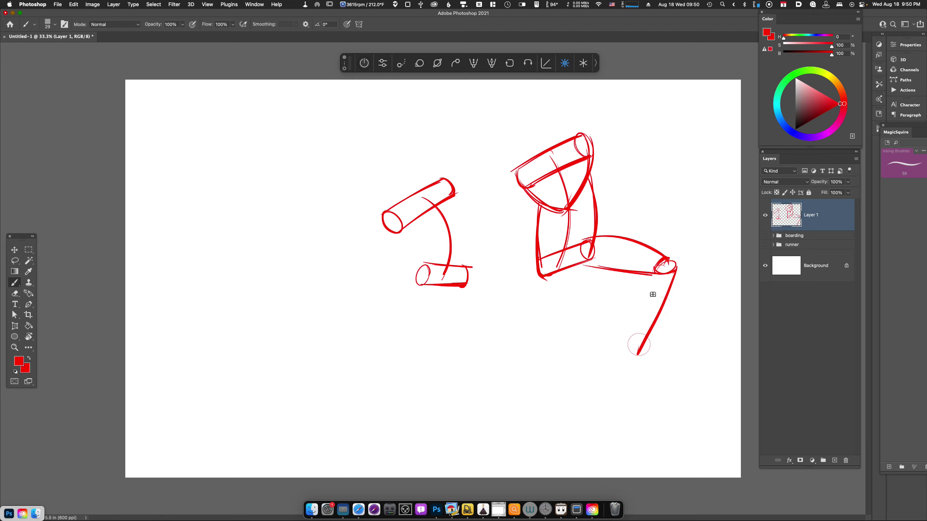
mouse_move(653, 272)
left_mouse_down()
mouse_move(625, 358)
mouse_move(675, 373)
left_mouse_up()
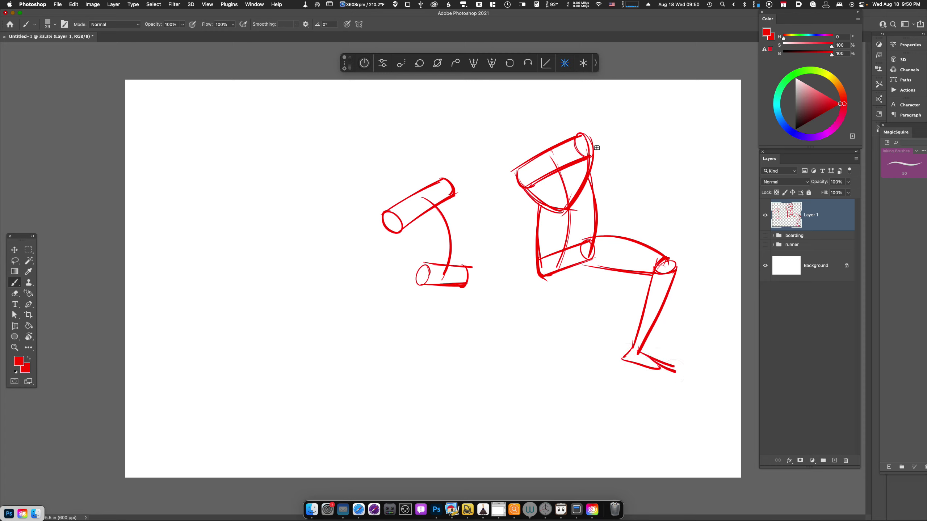
Sketch the second figure's arm with a horizontal upper arm, bent elbow, forearm and hand above the knee
mouse_move(571, 137)
left_mouse_down()
mouse_move(591, 130)
mouse_move(657, 146)
left_mouse_up()
mouse_move(584, 160)
left_mouse_down()
mouse_move(647, 165)
mouse_move(661, 151)
mouse_move(673, 208)
left_mouse_up()
mouse_move(639, 163)
left_mouse_down()
mouse_move(668, 206)
mouse_move(665, 228)
mouse_move(686, 248)
left_mouse_up()
mouse_move(670, 205)
left_mouse_down()
mouse_move(689, 237)
mouse_move(680, 252)
left_mouse_up()
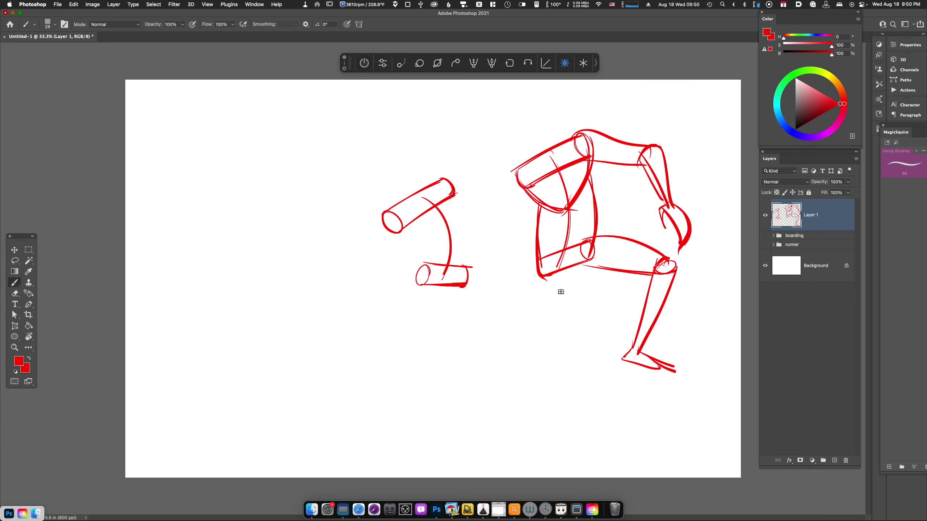
Reinforce the hip joint and sketch the second figure's other leg pointing down, with the lower leg folded back to a foot
left_click_drag(591, 242, 587, 264)
left_click_drag(539, 259, 540, 352)
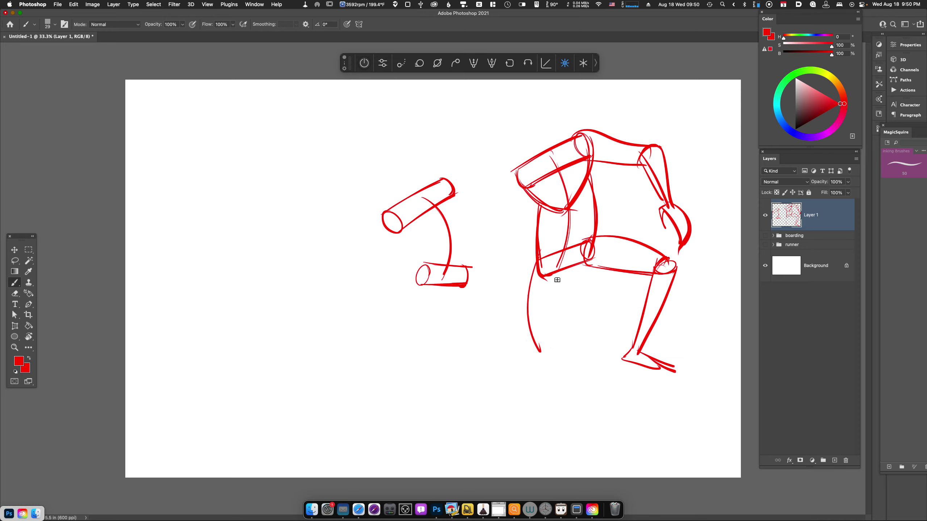
left_click_drag(559, 269, 547, 348)
mouse_move(556, 300)
left_mouse_down()
mouse_move(551, 341)
mouse_move(555, 315)
mouse_move(579, 289)
mouse_move(576, 324)
mouse_move(572, 311)
mouse_move(583, 334)
left_mouse_up()
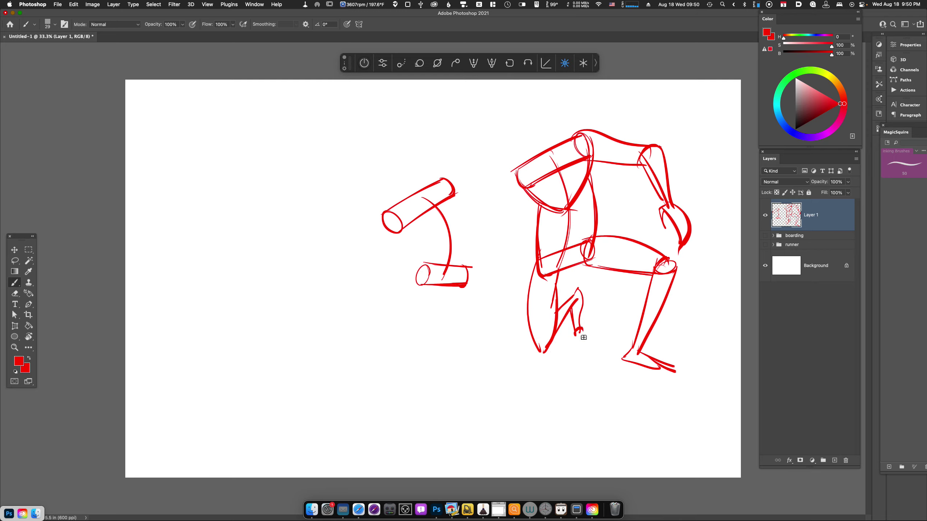
Clear everything from Layer 1 and start a new pose with a curved line of action crossed by a tilted shoulder cylinder
key("super+a")
key("super+x")
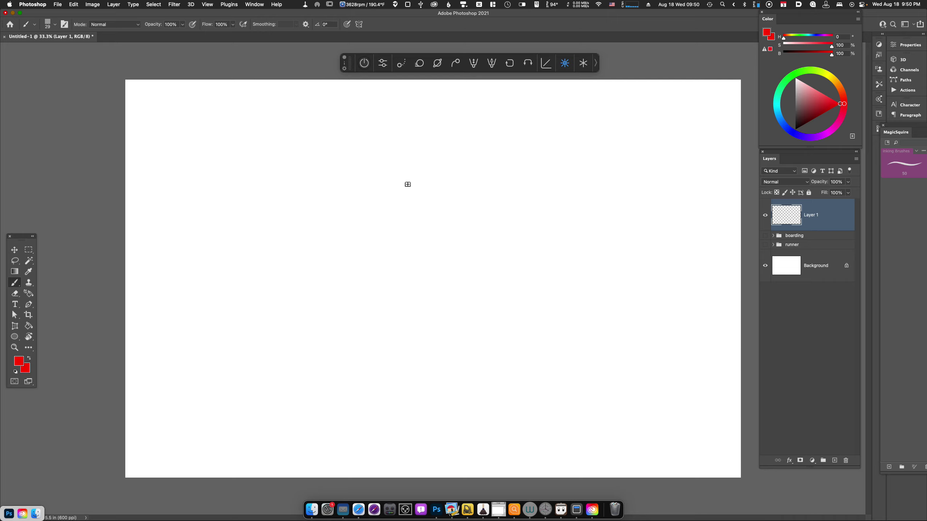
mouse_move(397, 168)
left_mouse_down()
mouse_move(408, 248)
mouse_move(426, 257)
left_mouse_up()
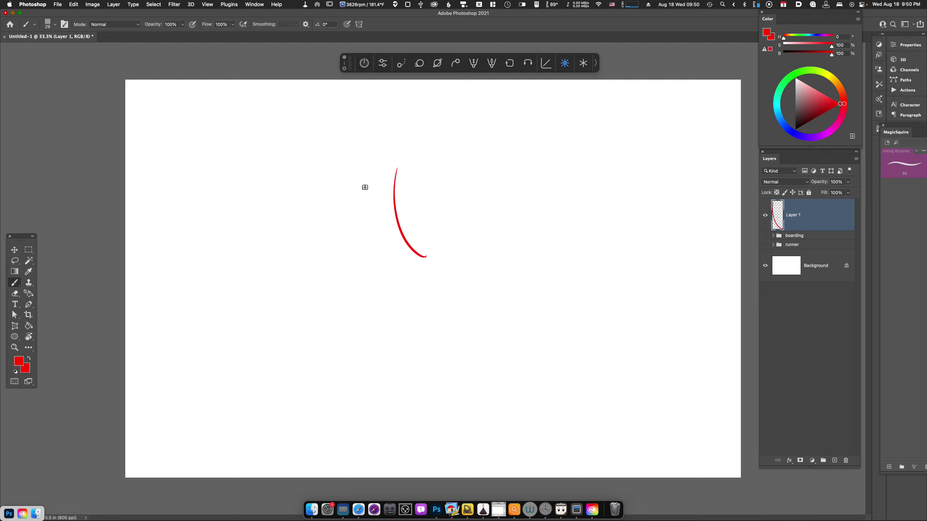
mouse_move(368, 176)
left_mouse_down()
mouse_move(418, 153)
mouse_move(418, 170)
mouse_move(377, 192)
left_mouse_up()
left_click_drag(425, 167, 377, 191)
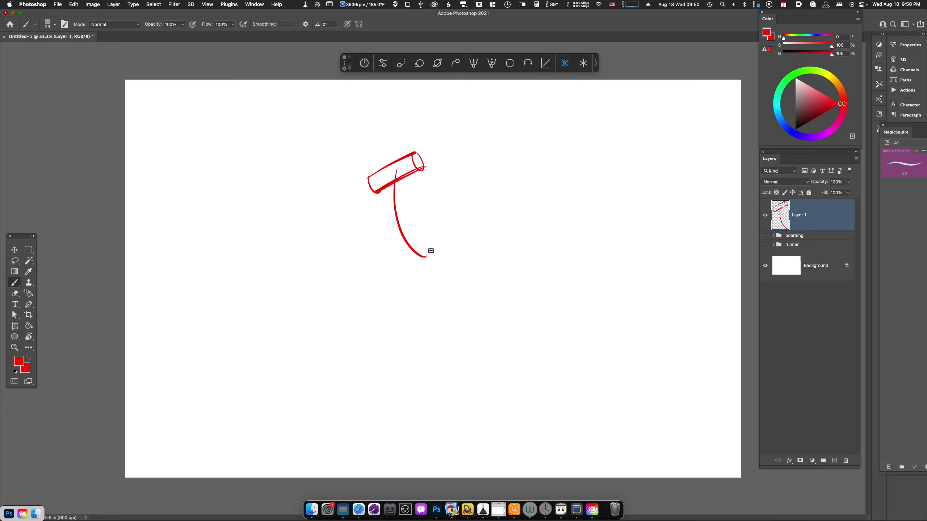
Sketch the hip form at the lower end of the line of action and a small direction arrow to its left
mouse_move(414, 253)
left_mouse_down()
mouse_move(422, 240)
mouse_move(435, 248)
mouse_move(423, 238)
mouse_move(404, 263)
mouse_move(424, 260)
left_mouse_up()
key("super+z")
mouse_move(354, 263)
left_mouse_down()
mouse_move(341, 271)
mouse_move(355, 273)
left_mouse_up()
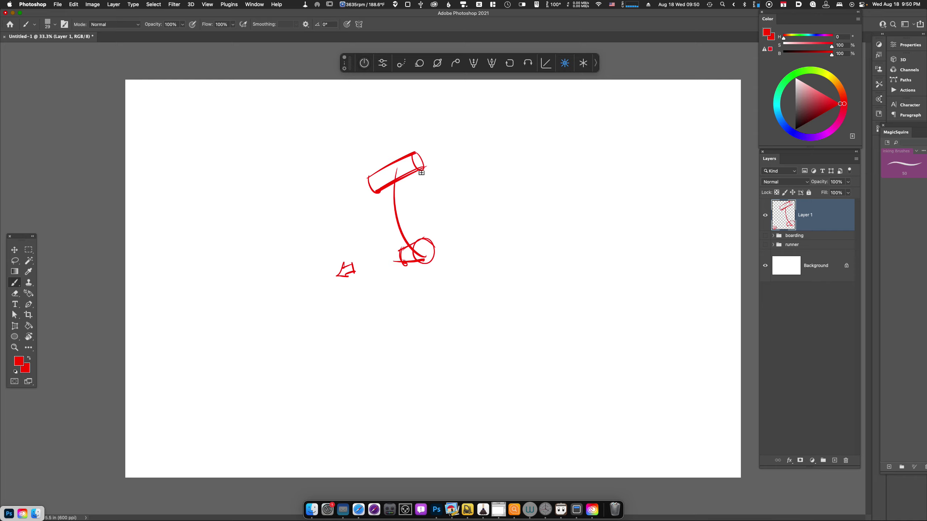
Darken the curved spine line and label it "LINE OF ACTION" with a leader line
mouse_move(395, 193)
left_mouse_down()
mouse_move(423, 256)
mouse_move(406, 244)
left_mouse_up()
left_click_drag(402, 213, 530, 148)
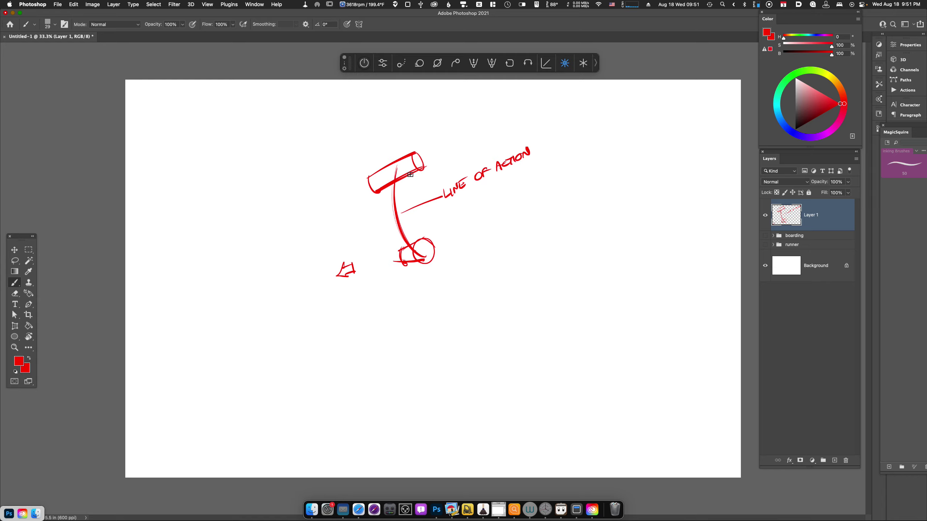
Sketch both bent arms from the shoulder cylinder, one raised up behind and one angled down with its forearm up
mouse_move(409, 154)
left_mouse_down()
mouse_move(440, 151)
mouse_move(421, 151)
mouse_move(458, 124)
mouse_move(466, 136)
mouse_move(444, 148)
mouse_move(453, 122)
mouse_move(463, 138)
left_mouse_up()
left_click_drag(425, 98, 444, 108)
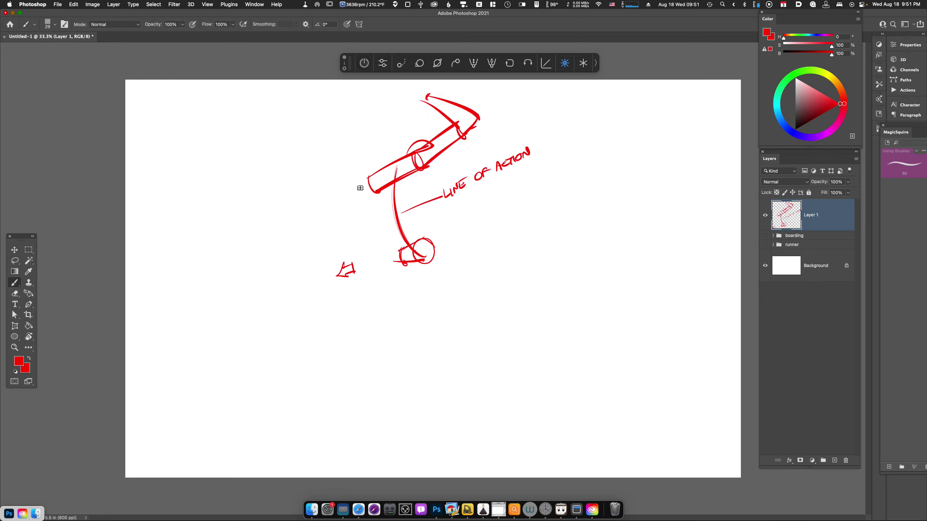
mouse_move(379, 168)
left_mouse_down()
mouse_move(374, 200)
mouse_move(352, 211)
left_mouse_up()
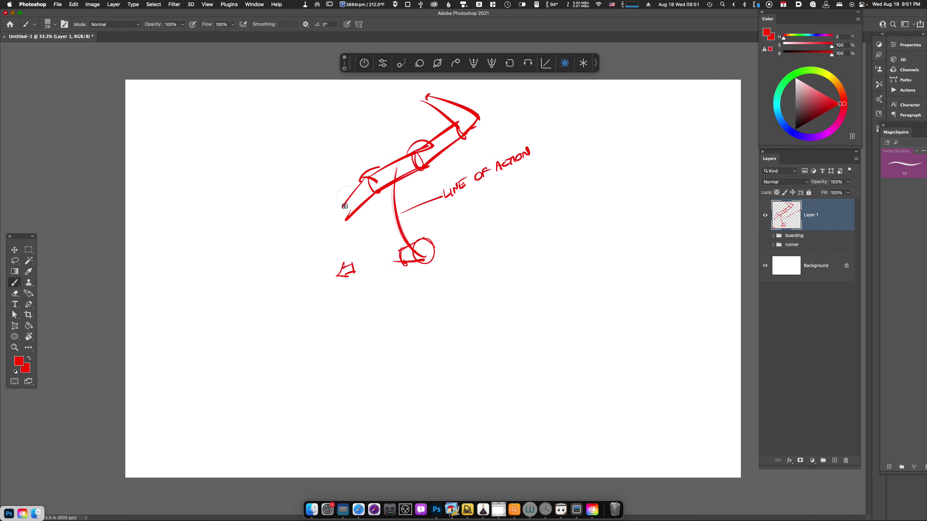
mouse_move(326, 163)
left_mouse_down()
mouse_move(337, 204)
mouse_move(341, 224)
left_mouse_up()
mouse_move(330, 164)
left_mouse_down()
mouse_move(350, 219)
mouse_move(352, 209)
left_mouse_up()
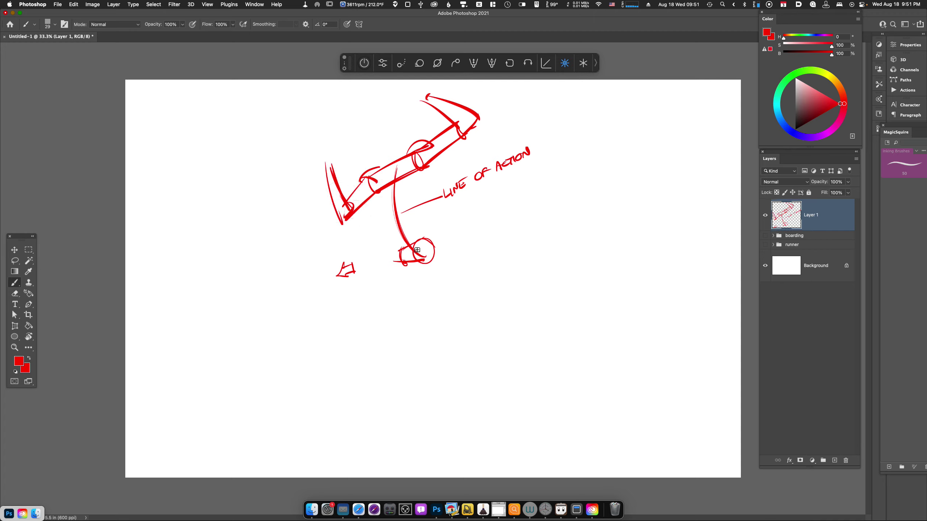
Sketch the runner's front leg from the hip, with thigh, bent knee, shin and planted foot
mouse_move(414, 248)
left_mouse_down()
mouse_move(434, 257)
mouse_move(401, 257)
left_mouse_up()
left_click_drag(404, 265, 376, 305)
mouse_move(435, 260)
left_mouse_down()
mouse_move(376, 308)
mouse_move(402, 368)
left_mouse_up()
mouse_move(377, 310)
left_mouse_down()
mouse_move(398, 362)
mouse_move(374, 369)
mouse_move(400, 361)
left_mouse_up()
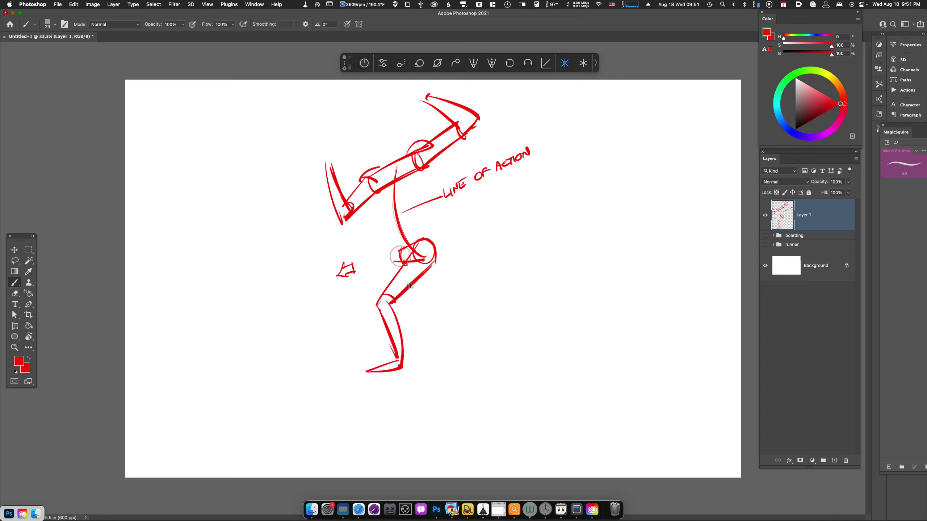
Sketch the runner's back leg with a bent knee and the lower leg and foot kicked out behind, reinforcing the hip
mouse_move(404, 265)
left_mouse_down()
mouse_move(429, 306)
mouse_move(437, 296)
mouse_move(432, 308)
mouse_move(483, 277)
left_mouse_up()
mouse_move(437, 306)
left_mouse_down()
mouse_move(480, 277)
mouse_move(499, 297)
left_mouse_up()
mouse_move(425, 240)
left_mouse_down()
mouse_move(437, 252)
mouse_move(434, 272)
mouse_move(401, 261)
left_mouse_up()
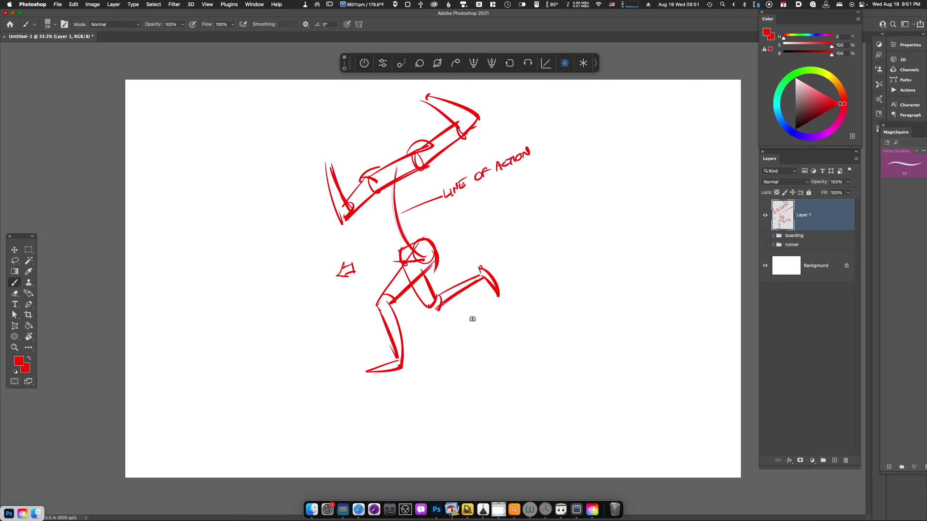
Reinforce the shoulders and sketch the runner's ribcage, waist contours and head
left_click_drag(422, 165, 470, 126)
left_click_drag(372, 174, 421, 147)
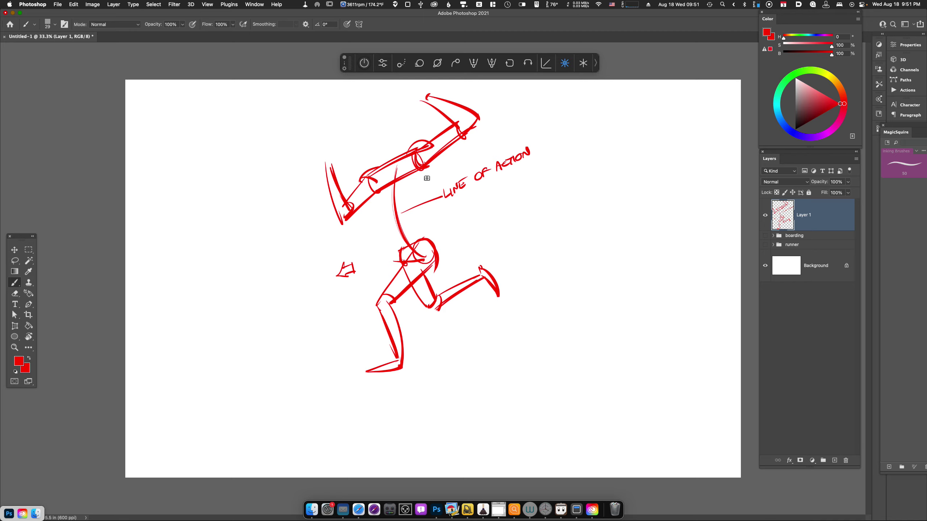
left_click_drag(370, 183, 390, 224)
left_click_drag(422, 162, 403, 252)
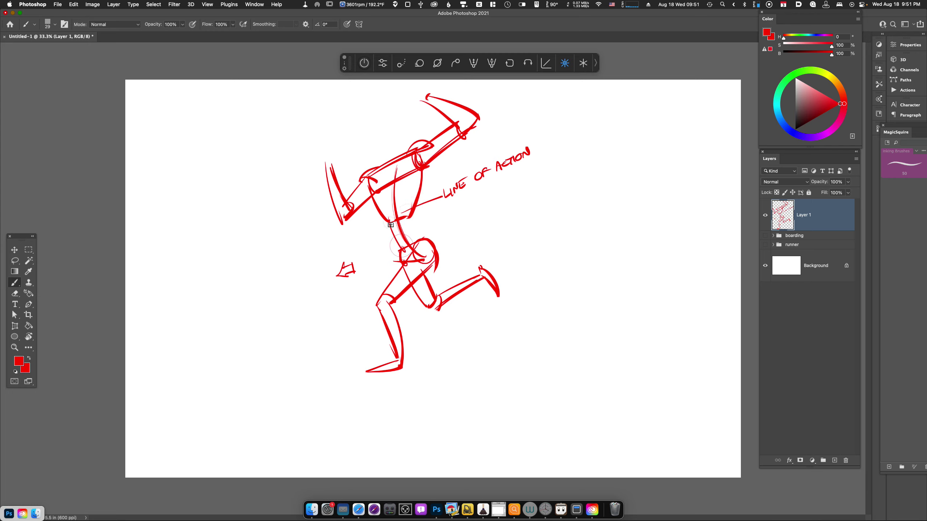
mouse_move(429, 163)
left_mouse_down()
mouse_move(416, 218)
mouse_move(437, 257)
left_mouse_up()
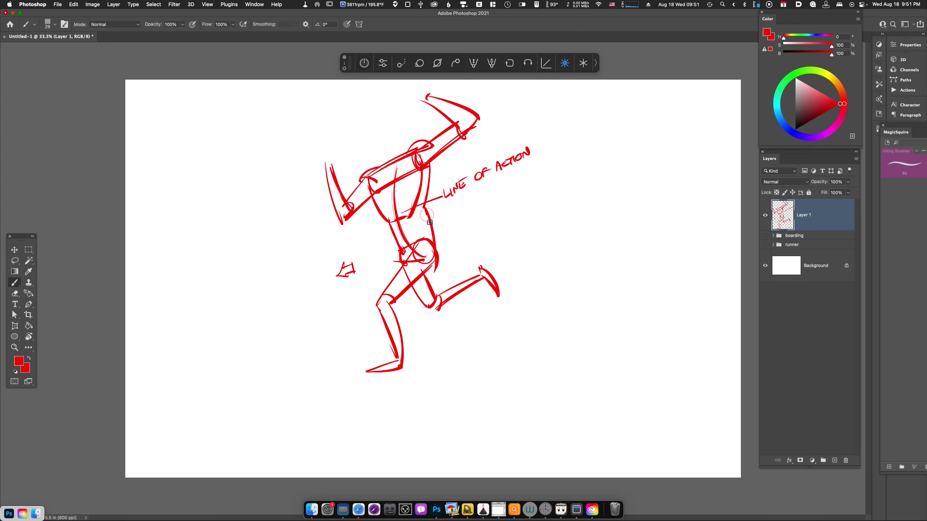
left_click_drag(420, 208, 437, 248)
mouse_move(369, 129)
left_mouse_down()
mouse_move(388, 146)
mouse_move(397, 126)
mouse_move(400, 158)
mouse_move(386, 164)
left_mouse_up()
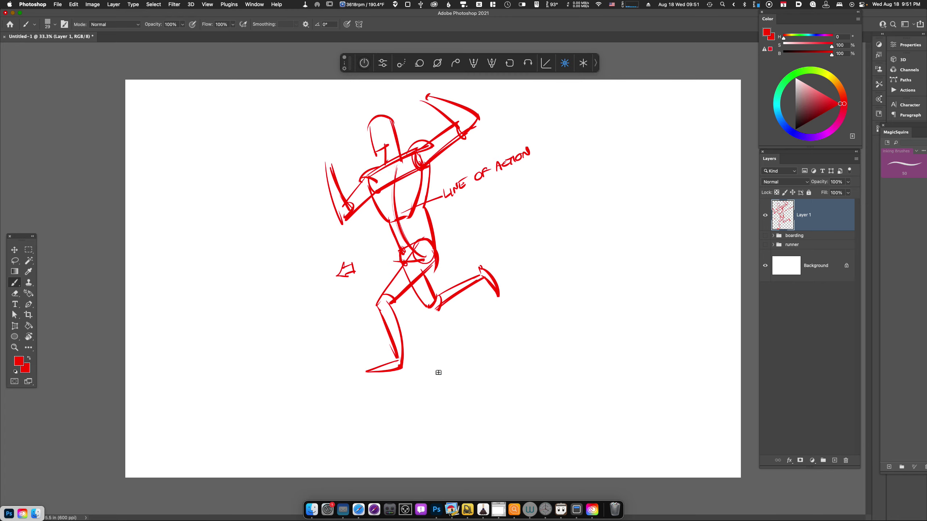
Move the runner sketch to the left half of the canvas and add a new layer above it
key("v")
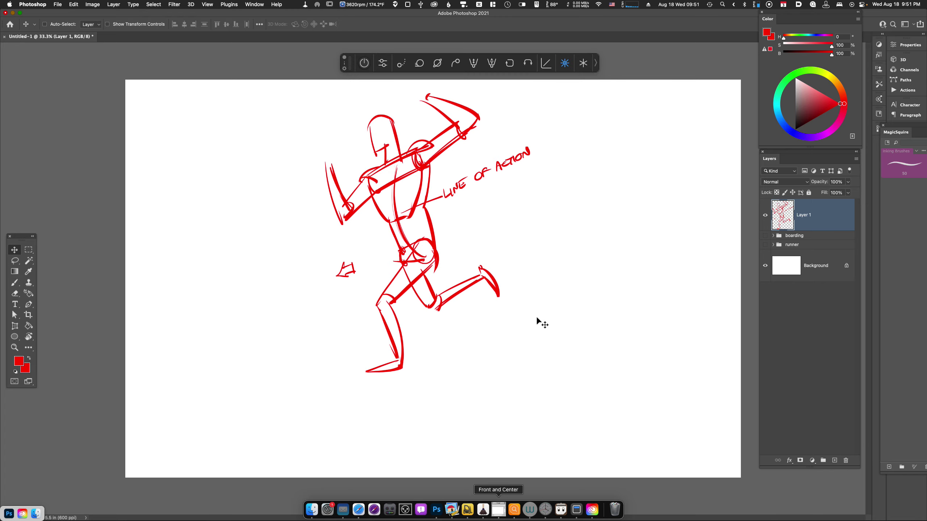
left_click_drag(538, 321, 414, 340)
key("alt+shift+super+n")
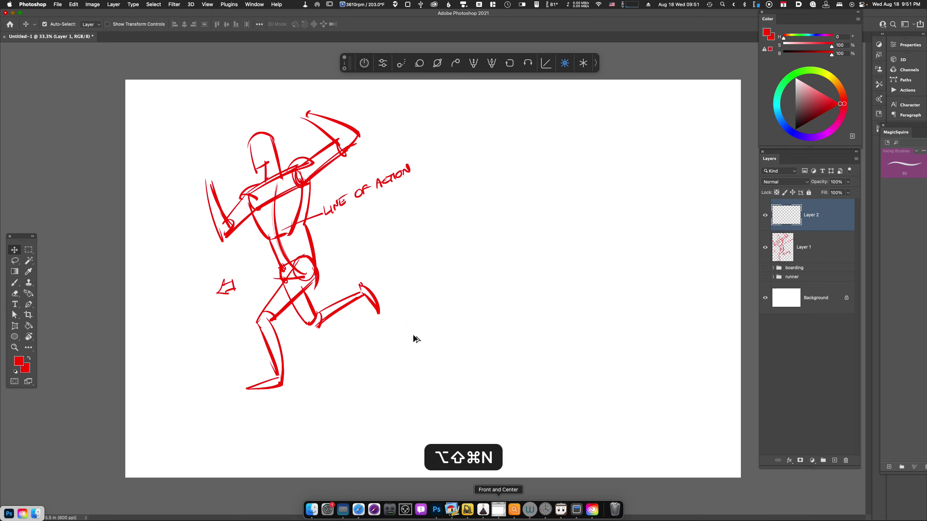
On the new layer, sketch a tilted shoulder cylinder, a curved line of action and a hip cylinder to the right of the runner
key("b")
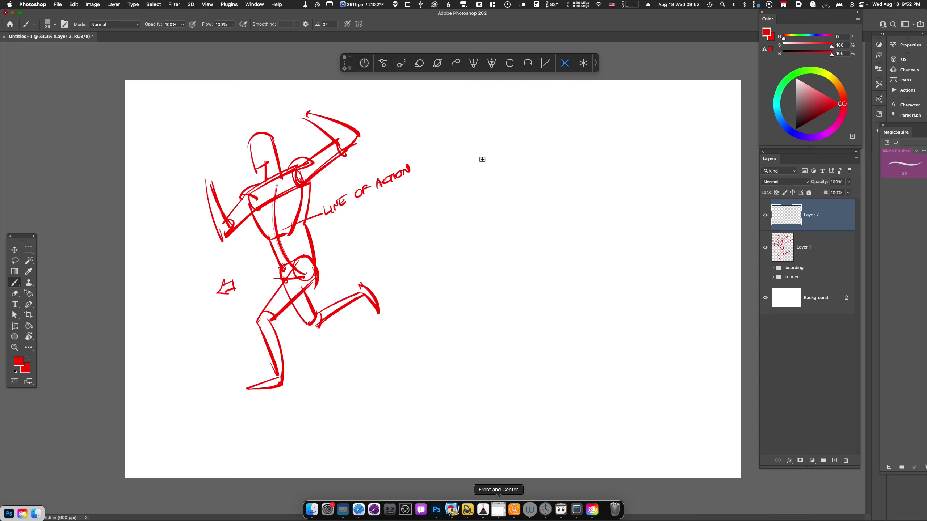
mouse_move(475, 180)
left_mouse_down()
mouse_move(509, 145)
mouse_move(524, 141)
mouse_move(525, 158)
left_mouse_up()
mouse_move(477, 181)
left_mouse_down()
mouse_move(522, 160)
mouse_move(499, 247)
left_mouse_up()
mouse_move(510, 189)
left_mouse_down()
mouse_move(487, 242)
mouse_move(507, 237)
mouse_move(517, 244)
mouse_move(509, 252)
mouse_move(518, 240)
mouse_move(517, 251)
left_mouse_up()
Sketch the second figure's tapered ribcage and waist contours between the shoulder and hip cylinders
left_click_drag(475, 174, 503, 208)
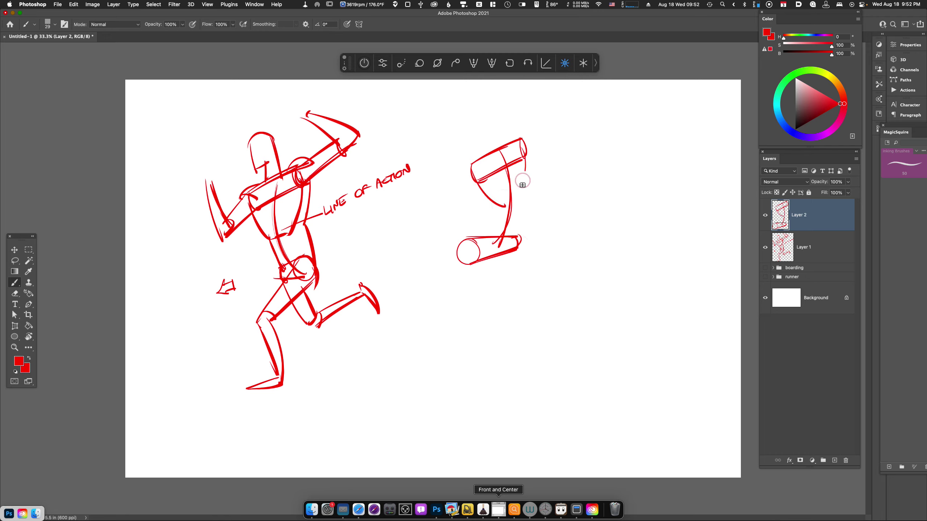
left_click_drag(524, 146, 508, 210)
left_click_drag(473, 166, 487, 211)
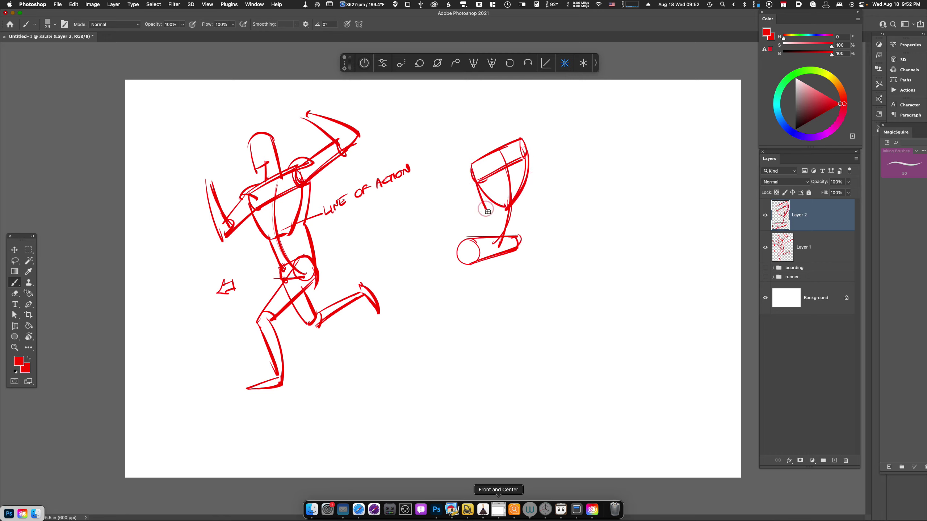
left_click_drag(457, 252, 491, 216)
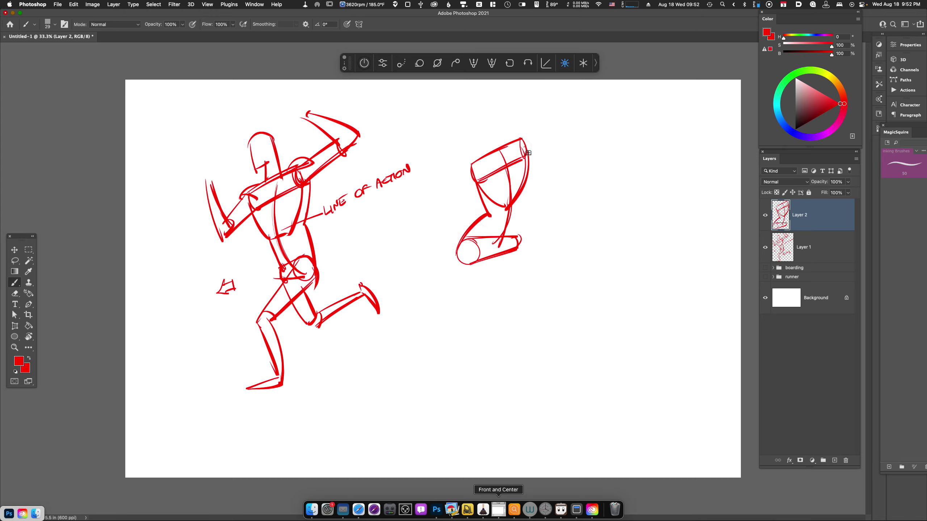
mouse_move(528, 170)
left_mouse_down()
mouse_move(516, 218)
mouse_move(520, 249)
left_mouse_up()
Sketch one arm extended outward with the forearm hanging down and the other arm raised with the forearm bent toward the head
mouse_move(517, 138)
left_mouse_down()
mouse_move(590, 141)
mouse_move(559, 150)
mouse_move(594, 142)
mouse_move(583, 200)
left_mouse_up()
left_click_drag(595, 143, 588, 202)
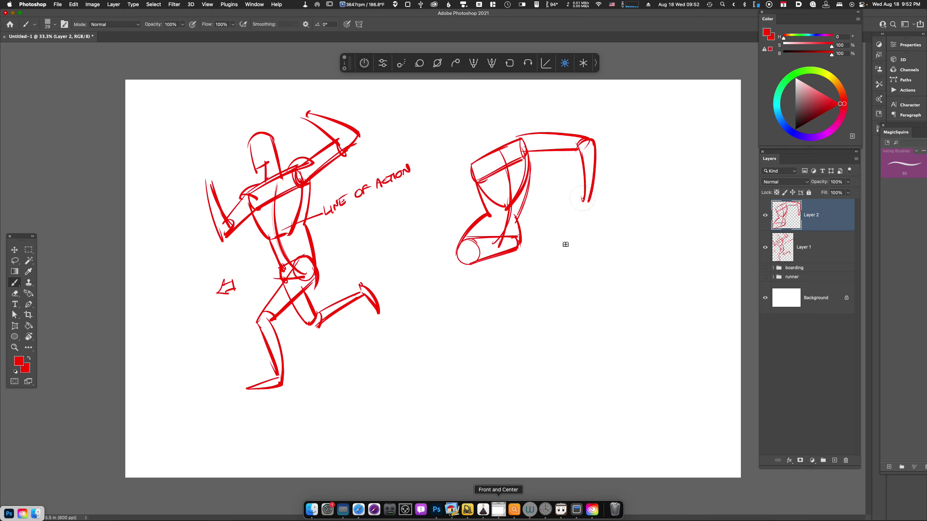
left_click_drag(440, 126, 475, 160)
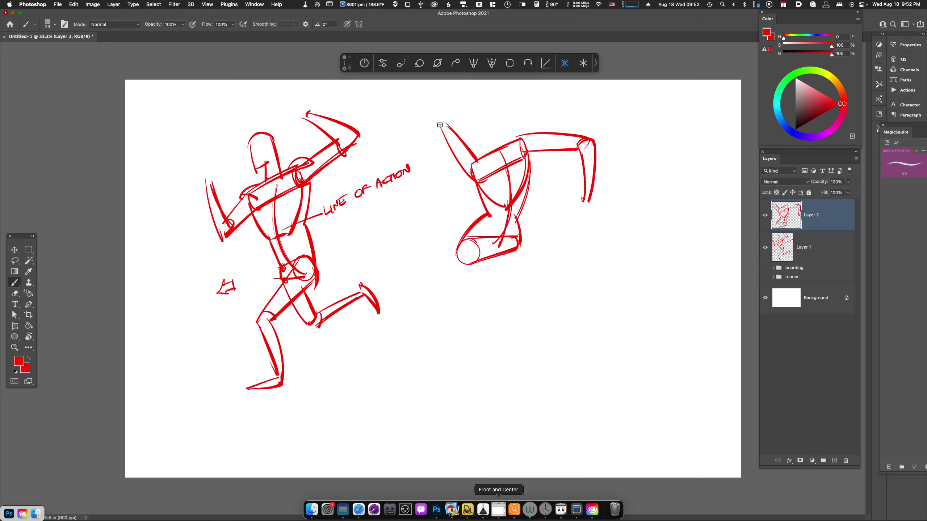
left_click_drag(445, 118, 485, 106)
left_click_drag(448, 116, 447, 120)
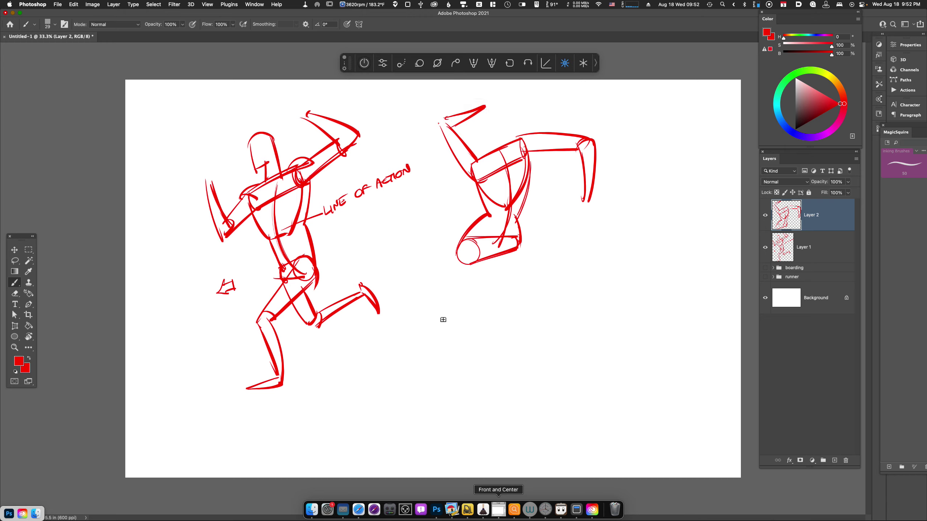
Sketch the second figure's front leg with the thigh angled down from the hip to the knee and the lower leg angled back
left_click_drag(475, 234, 501, 443)
key("super+z")
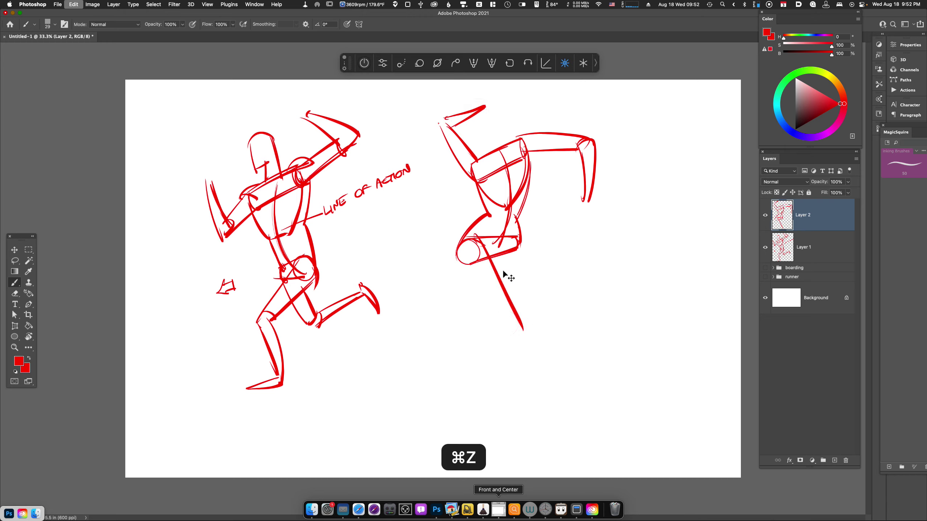
left_click_drag(493, 240, 515, 331)
mouse_move(454, 251)
left_mouse_down()
mouse_move(498, 329)
mouse_move(483, 306)
mouse_move(498, 327)
mouse_move(516, 320)
mouse_move(471, 418)
left_mouse_up()
left_click_drag(515, 336, 477, 417)
left_click_drag(514, 342, 469, 434)
Sketch the second figure's other leg crossing behind the first with a bent knee, and add both feet
mouse_move(520, 243)
left_mouse_down()
mouse_move(506, 291)
mouse_move(473, 324)
mouse_move(482, 328)
left_mouse_up()
left_click_drag(513, 262, 478, 328)
left_click_drag(491, 259, 474, 334)
mouse_move(478, 333)
left_mouse_down()
mouse_move(458, 344)
mouse_move(445, 368)
mouse_move(466, 328)
mouse_move(433, 379)
mouse_move(463, 380)
mouse_move(445, 369)
mouse_move(472, 420)
mouse_move(454, 449)
mouse_move(517, 442)
left_mouse_up()
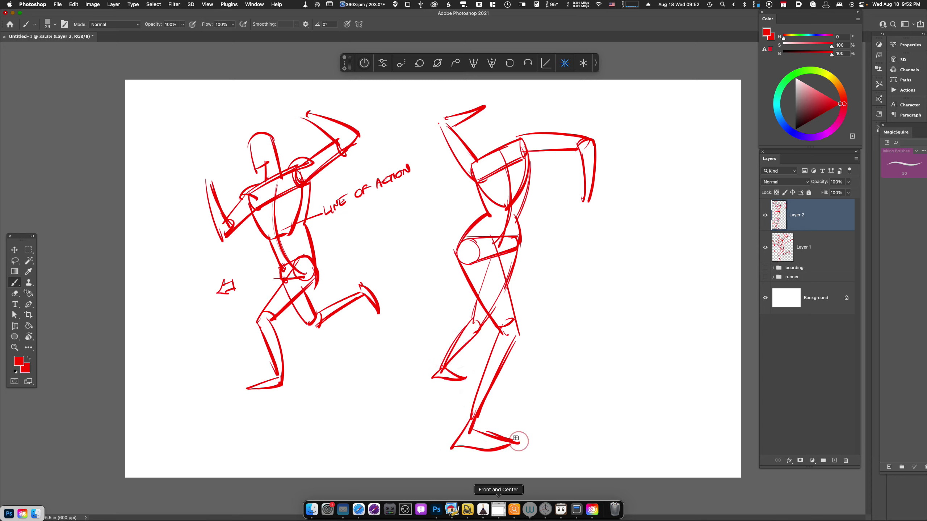
Add the hands and the head to the second figure
mouse_move(583, 200)
left_mouse_down()
mouse_move(588, 220)
mouse_move(593, 201)
mouse_move(616, 230)
left_mouse_up()
left_click_drag(482, 107, 507, 89)
mouse_move(481, 149)
left_mouse_down()
mouse_move(502, 118)
mouse_move(479, 114)
mouse_move(501, 106)
mouse_move(505, 153)
left_mouse_up()
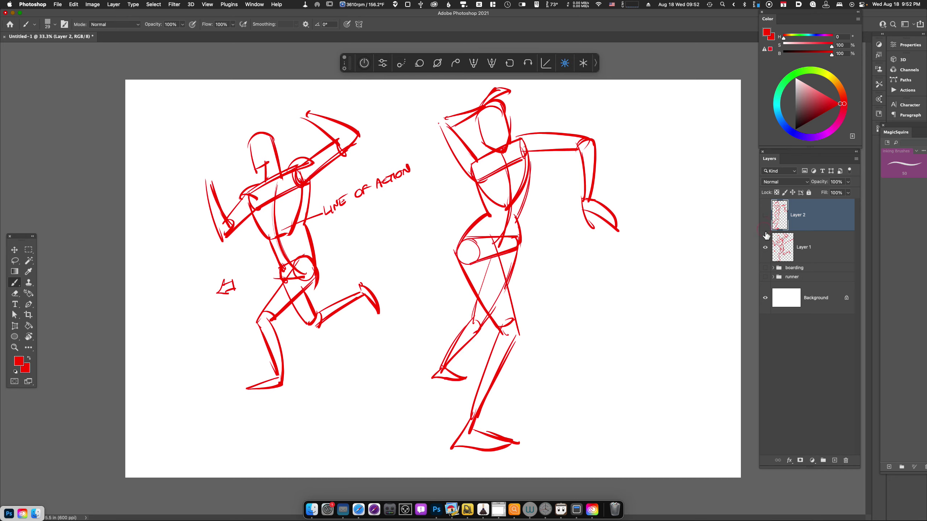
Hide both sketch layers, show the runner reference photo group and add a new layer above it
left_click(766, 298, "alt")
left_click(765, 277)
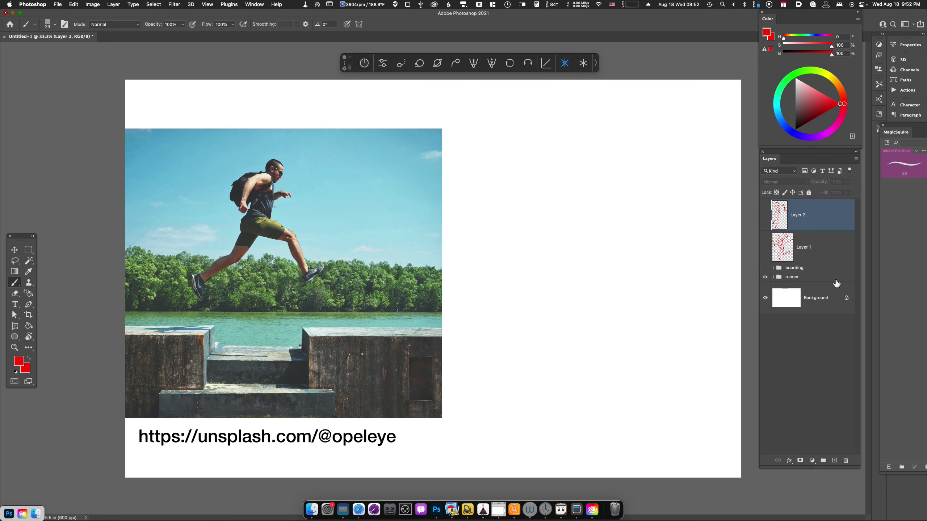
left_click(812, 281)
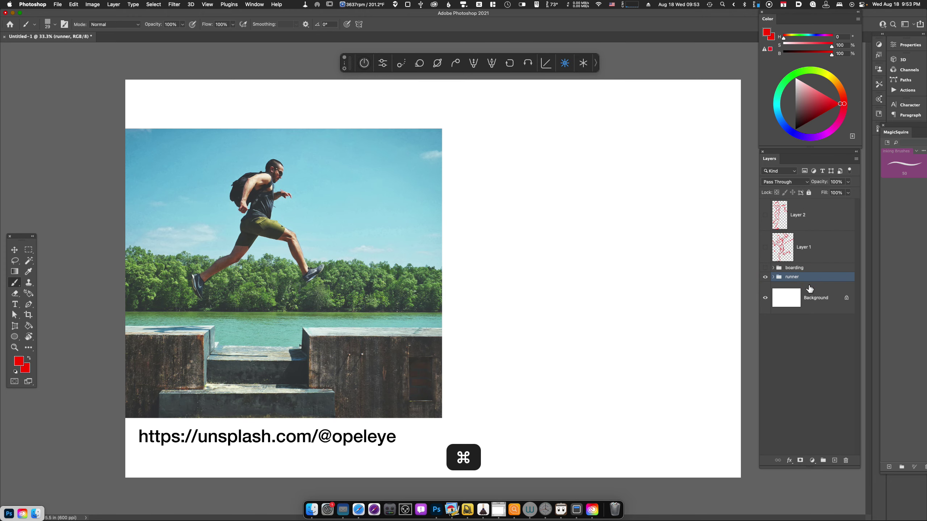
key("super+equal")
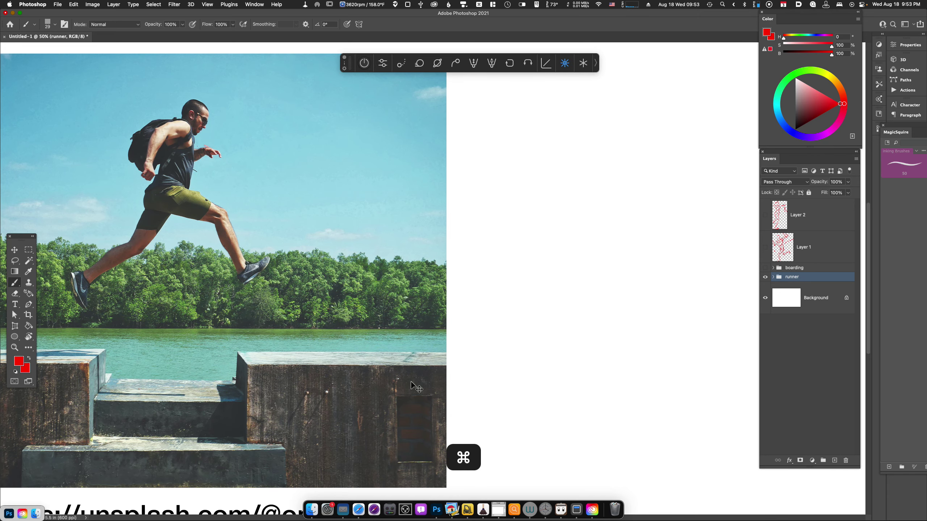
key("super+minus")
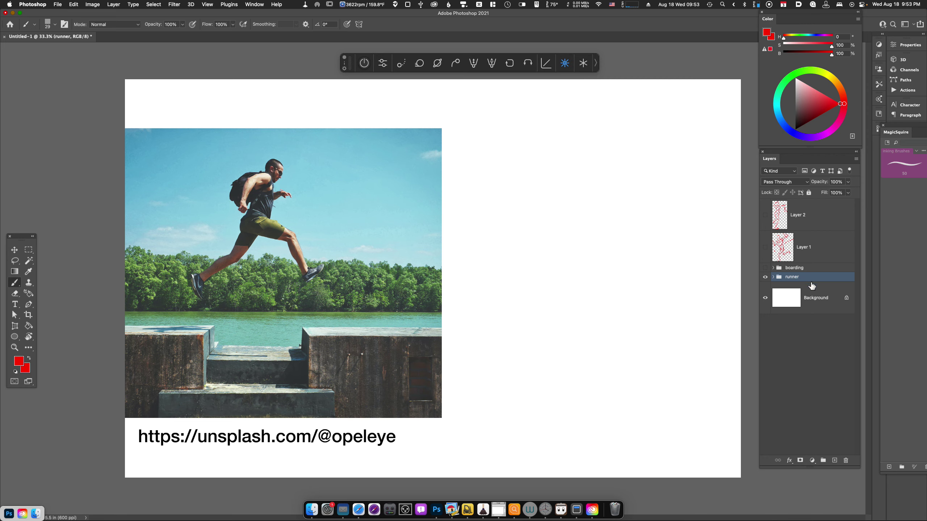
key("alt+shift+super+n")
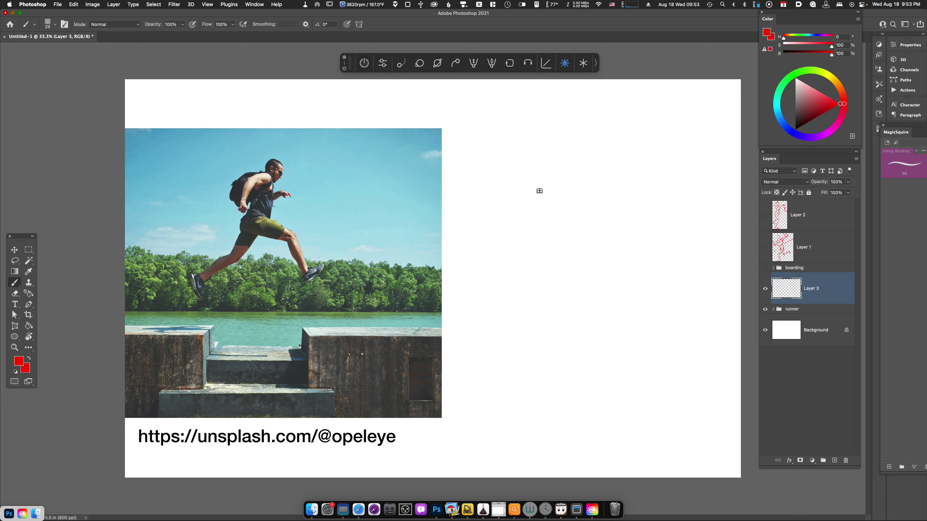
Mark the photo runner's shoulder with a circle and sketch a foreshortened shoulder cylinder in the blank area beside the photo
mouse_move(539, 190)
left_mouse_down()
mouse_move(547, 191)
mouse_move(538, 194)
left_mouse_up()
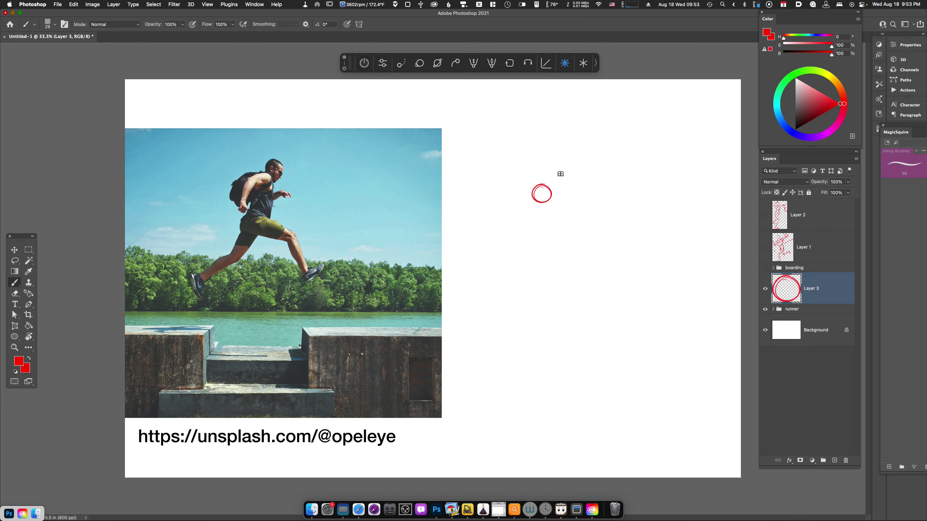
mouse_move(261, 175)
left_mouse_down()
mouse_move(269, 181)
mouse_move(261, 174)
left_mouse_up()
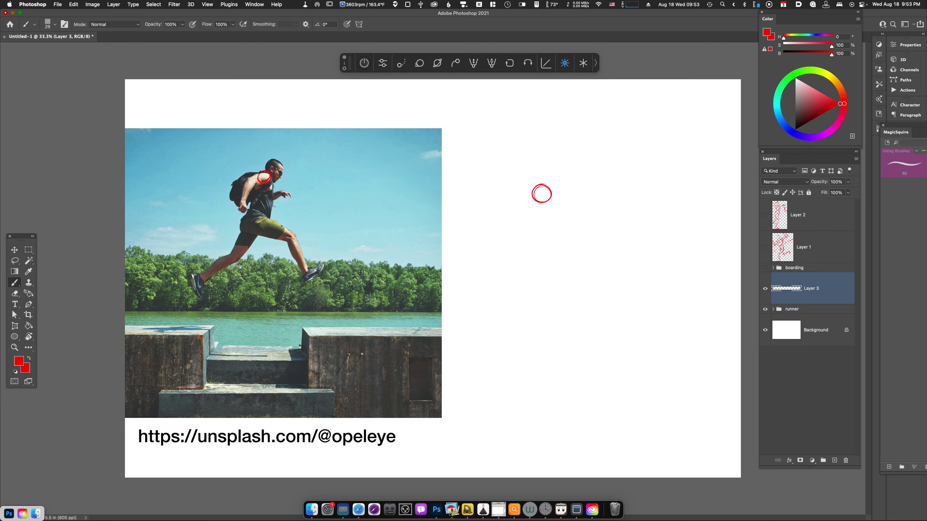
mouse_move(550, 185)
left_mouse_down()
mouse_move(562, 207)
mouse_move(537, 200)
mouse_move(554, 210)
left_mouse_up()
key("super+z")
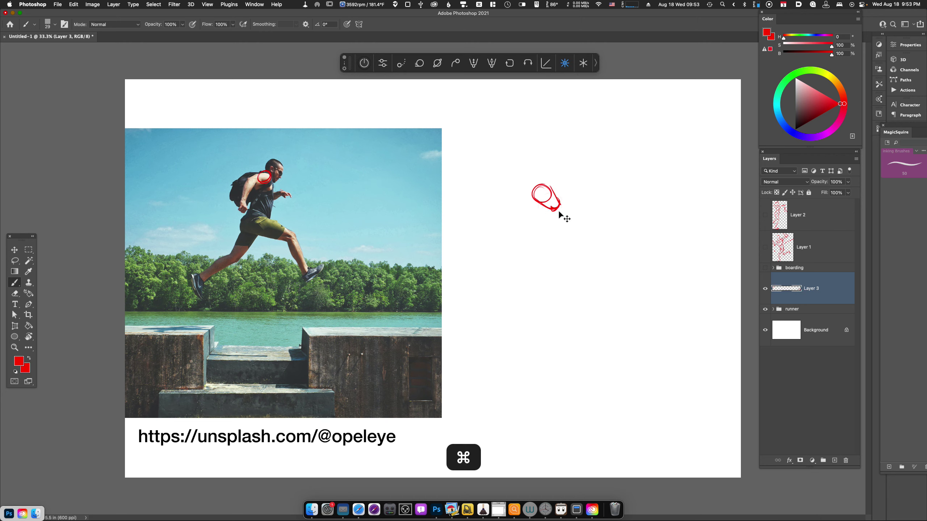
left_click_drag(538, 200, 559, 205)
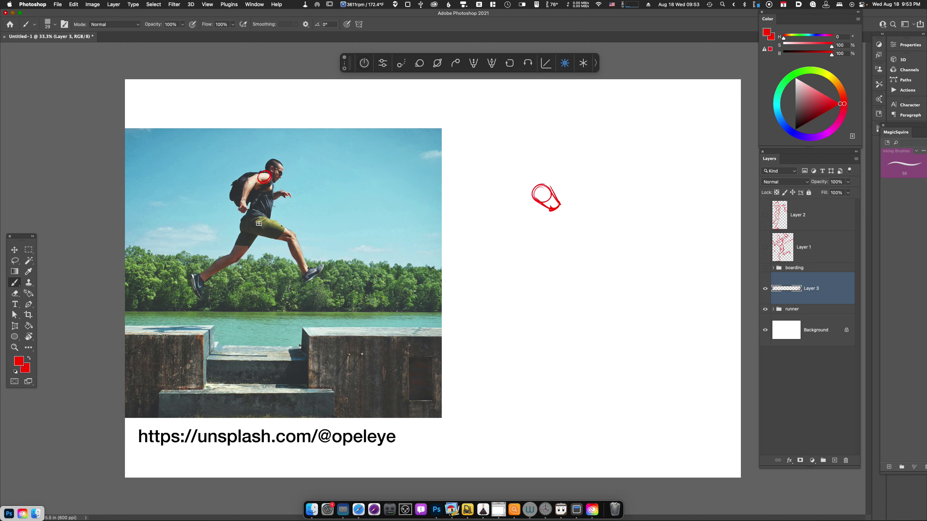
Draw the hip cylinder and line of action over the photo runner, and sketch a matching hip cylinder below the new shoulder cylinder
mouse_move(266, 228)
left_mouse_down()
mouse_move(244, 219)
mouse_move(264, 231)
left_mouse_up()
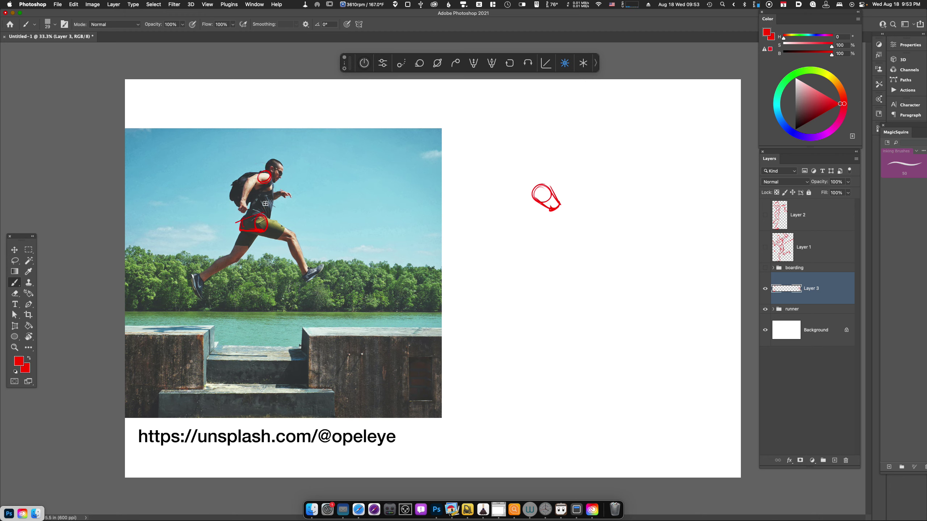
left_click_drag(262, 175, 262, 201)
mouse_move(542, 262)
left_mouse_down()
mouse_move(550, 242)
mouse_move(521, 261)
mouse_move(551, 265)
left_mouse_up()
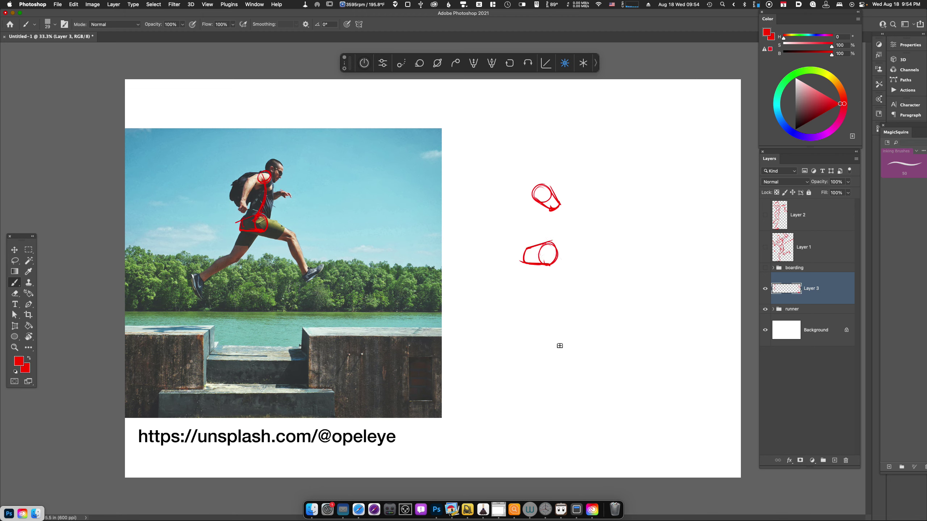
Connect the shoulders and hips with a line of action and sketch the ribcage and front waist contours
left_click_drag(546, 207, 536, 248)
left_click_drag(541, 197, 554, 228)
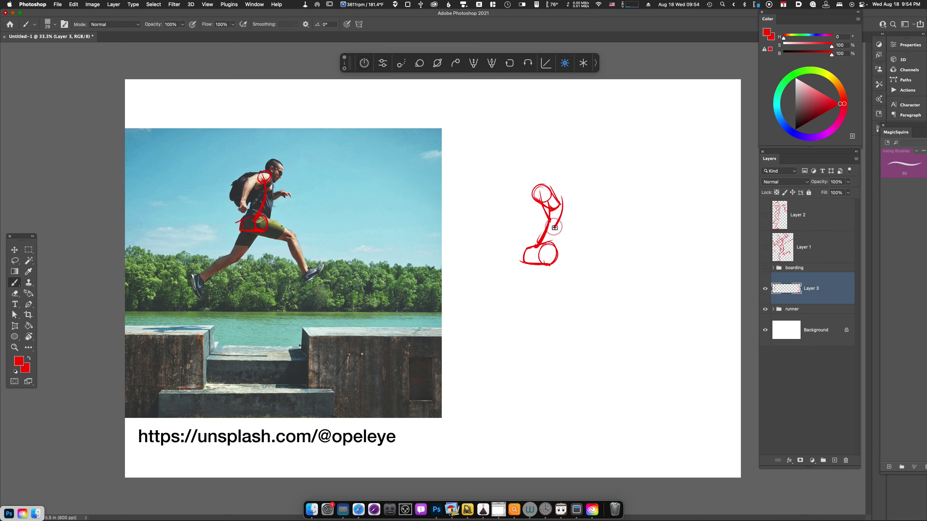
left_click_drag(543, 194, 555, 257)
left_click_drag(563, 214, 554, 255)
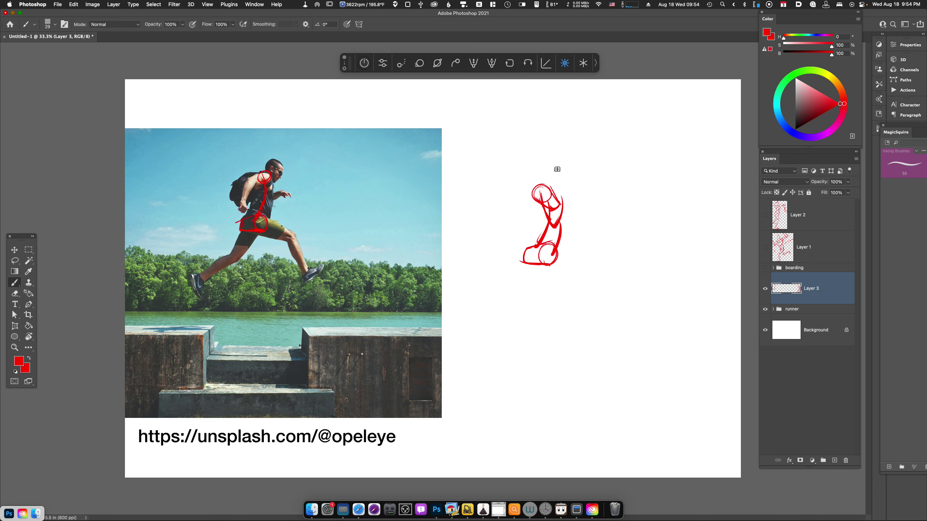
Sketch the bent arm reaching behind the torso, the back contour and the oval head
mouse_move(541, 183)
left_mouse_down()
mouse_move(505, 197)
mouse_move(552, 194)
mouse_move(540, 204)
mouse_move(498, 202)
mouse_move(510, 211)
mouse_move(514, 202)
mouse_move(495, 250)
left_mouse_up()
mouse_move(497, 201)
left_mouse_down()
mouse_move(489, 250)
mouse_move(500, 247)
left_mouse_up()
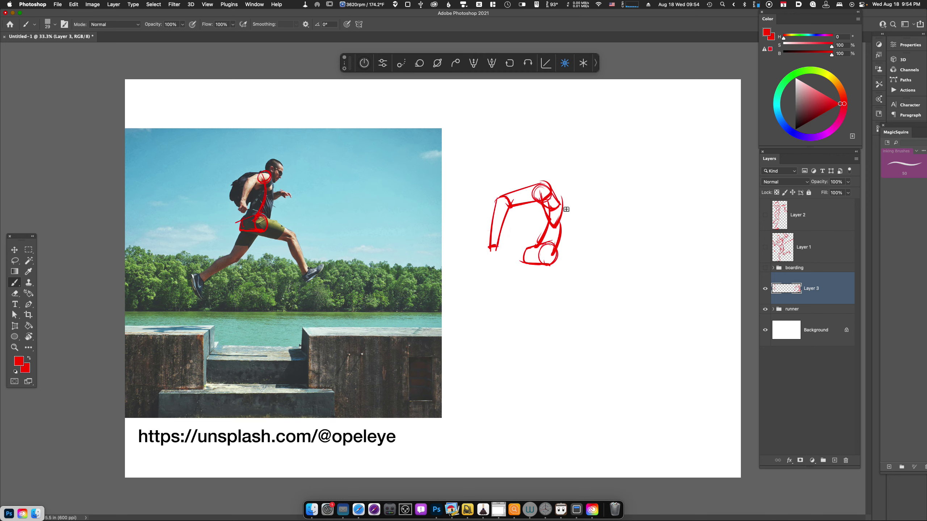
left_click_drag(528, 201, 526, 252)
mouse_move(533, 183)
left_mouse_down()
mouse_move(552, 199)
mouse_move(544, 188)
mouse_move(559, 165)
mouse_move(578, 181)
mouse_move(553, 188)
left_mouse_up()
key("super+z")
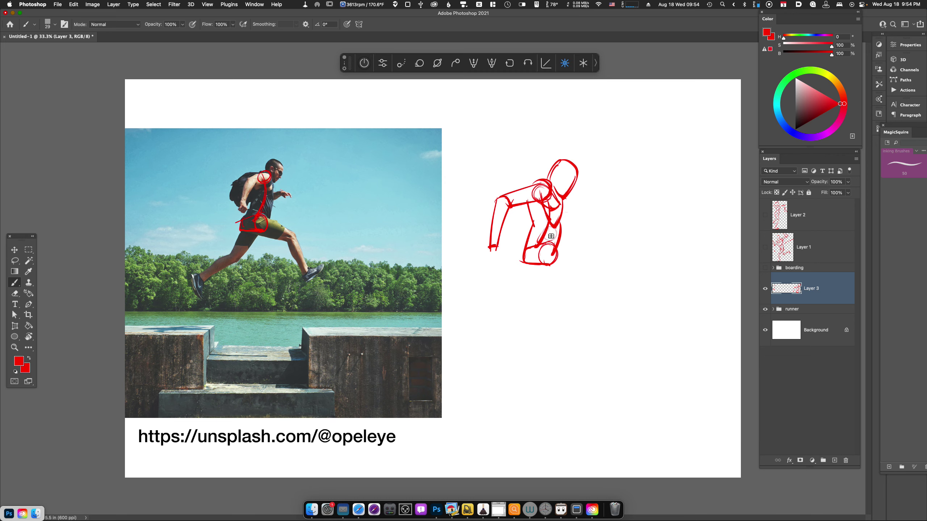
Sketch the front forearm and hand reaching forward, and add the hand on the rear arm
left_click_drag(549, 230, 585, 219)
key("super+z")
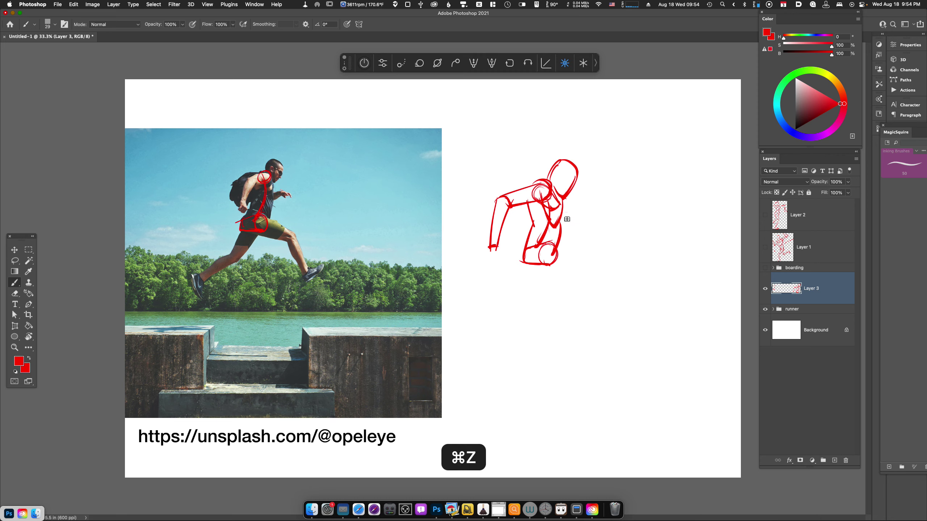
mouse_move(552, 229)
left_mouse_down()
mouse_move(591, 208)
mouse_move(614, 220)
left_mouse_up()
key("super+z")
left_click_drag(596, 213, 613, 220)
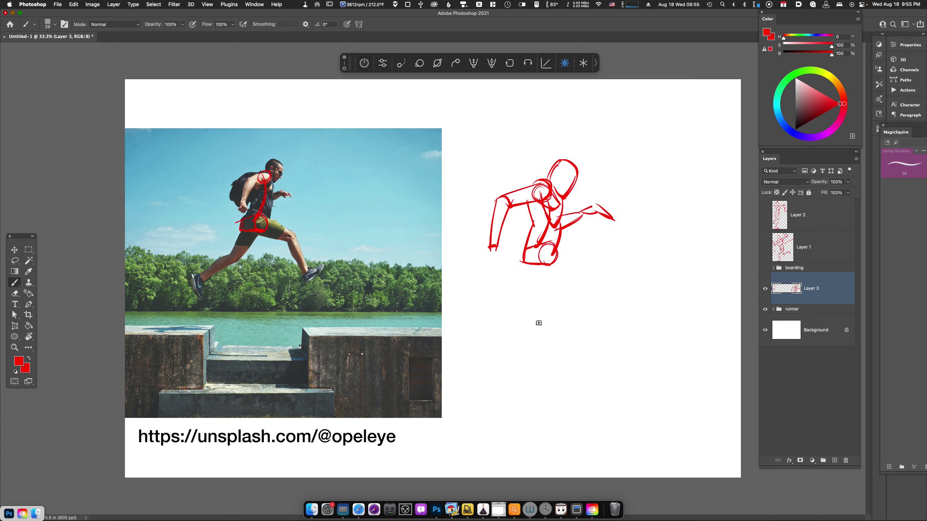
mouse_move(492, 249)
left_mouse_down()
mouse_move(493, 262)
mouse_move(503, 261)
mouse_move(485, 270)
mouse_move(497, 275)
left_mouse_up()
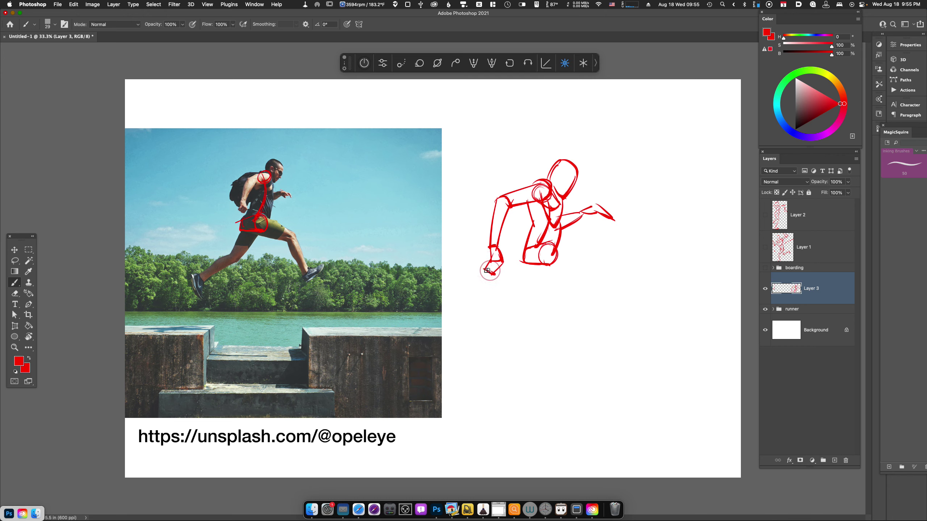
Sketch the leaping legs with feet, one bent forward and the other stretched out behind
left_click_drag(549, 244, 608, 255)
mouse_move(540, 260)
left_mouse_down()
mouse_move(596, 271)
mouse_move(600, 256)
mouse_move(610, 259)
mouse_move(635, 329)
left_mouse_up()
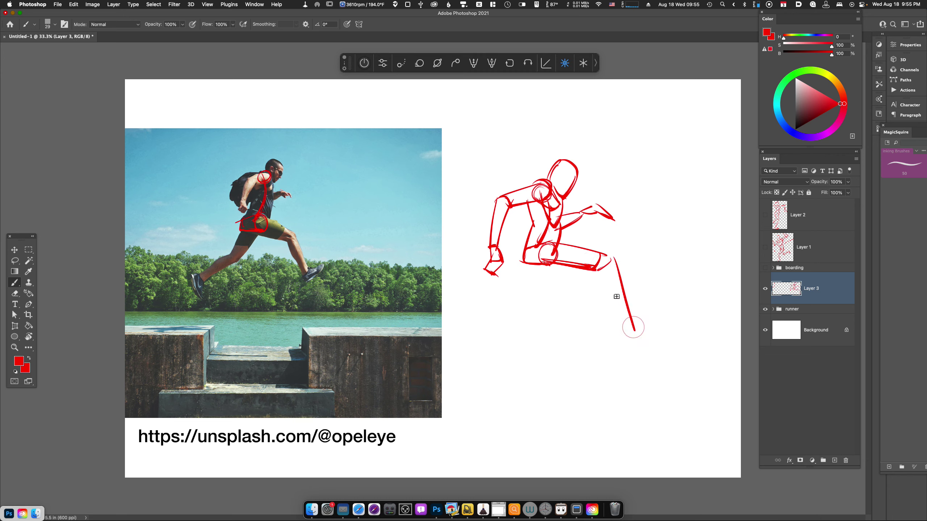
mouse_move(598, 270)
left_mouse_down()
mouse_move(632, 334)
mouse_move(656, 305)
mouse_move(634, 336)
left_mouse_up()
mouse_move(537, 266)
left_mouse_down()
mouse_move(503, 314)
mouse_move(497, 296)
mouse_move(509, 303)
mouse_move(503, 312)
mouse_move(444, 330)
left_mouse_up()
mouse_move(510, 303)
left_mouse_down()
mouse_move(444, 331)
mouse_move(453, 369)
mouse_move(442, 335)
left_mouse_up()
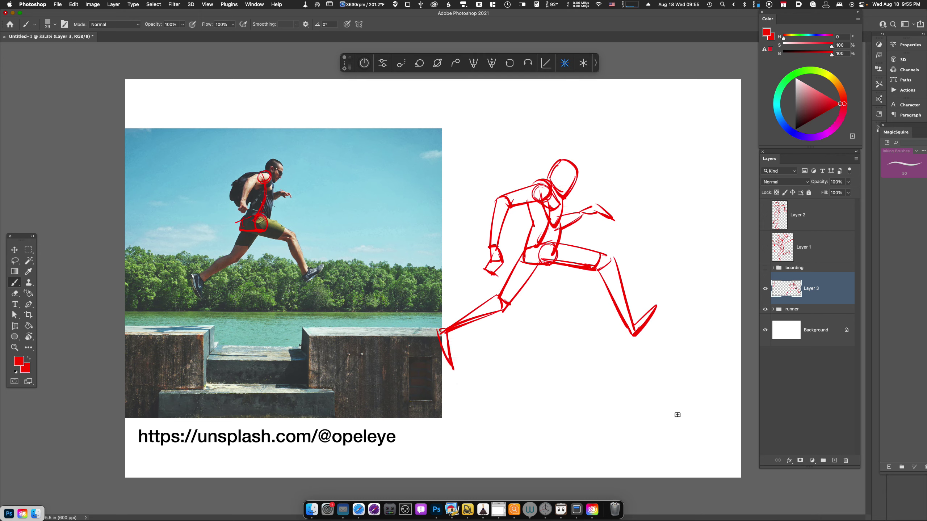
Scale the sketch layer down to 67.56% and move it to the upper part of the canvas beside the photo
key("super+t")
left_click_drag(657, 371, 588, 336)
left_click_drag(557, 285, 589, 205)
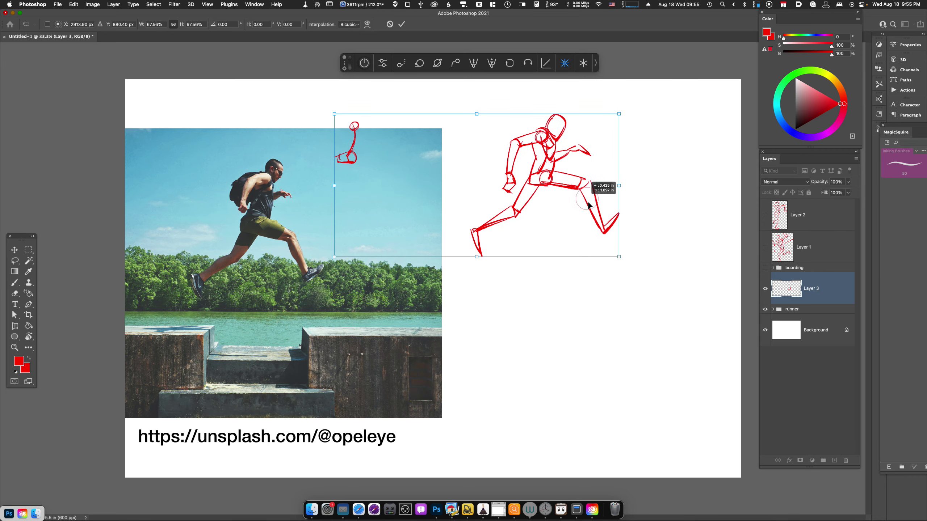
key("Return")
Lasso the leftover shoulder, line-of-action and hip marks over the photo and cut them out
key("l")
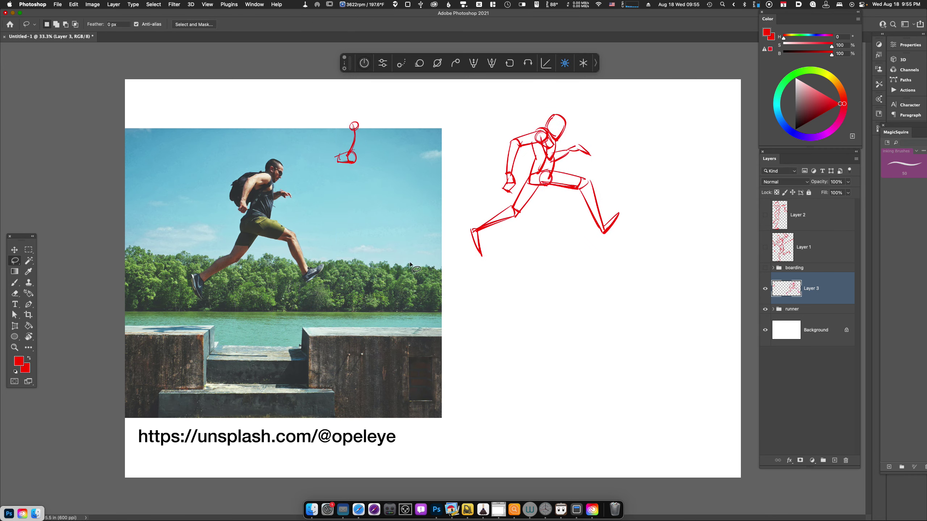
mouse_move(342, 185)
left_mouse_down()
mouse_move(391, 174)
mouse_move(383, 138)
left_mouse_up()
key("super+x")
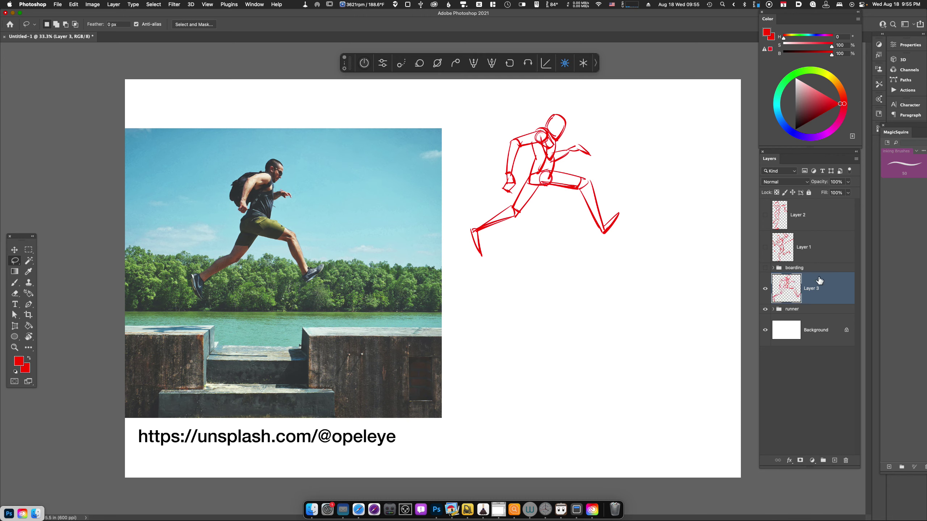
Below the scaled sketch, brush in shoulder and hip cylinders joined by a curved line of action, and add the torso contours
key("b")
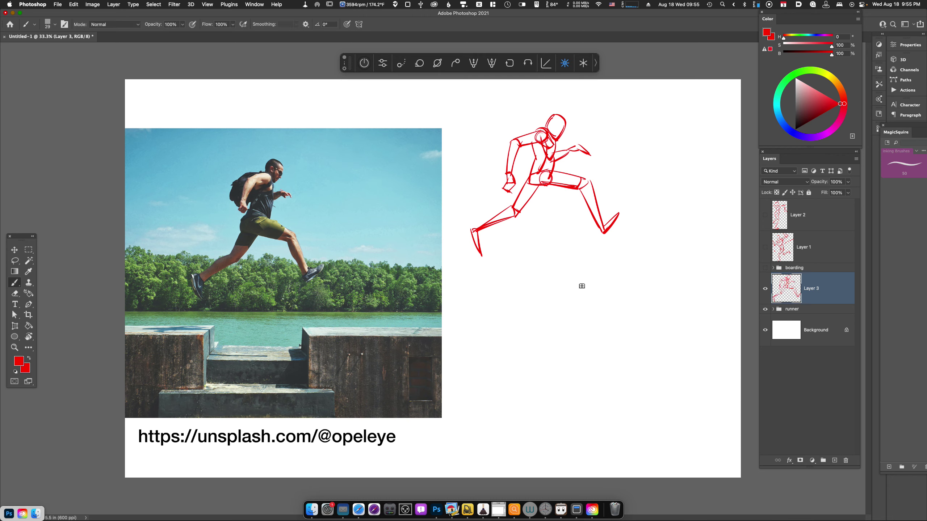
mouse_move(569, 274)
left_mouse_down()
mouse_move(556, 336)
mouse_move(573, 346)
mouse_move(564, 329)
mouse_move(550, 328)
mouse_move(543, 341)
mouse_move(576, 343)
left_mouse_up()
key("super+z")
key("super+z")
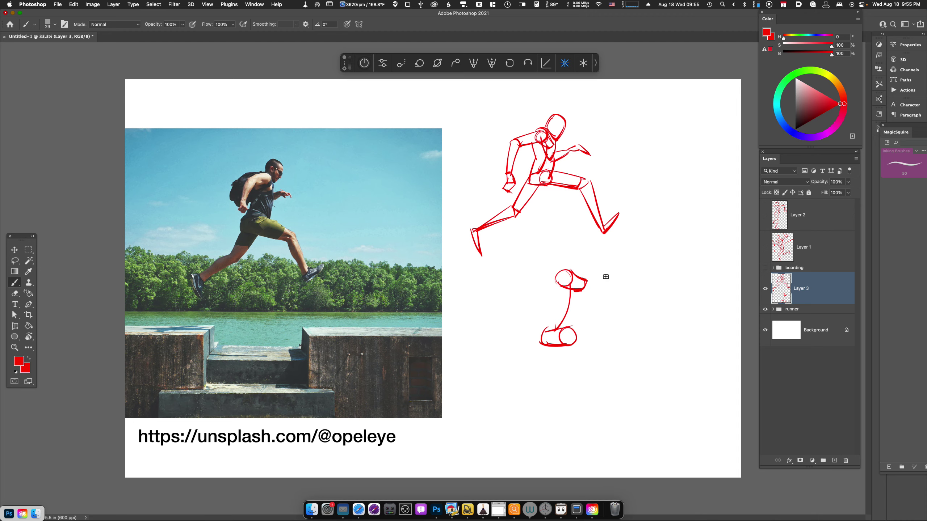
mouse_move(566, 277)
left_mouse_down()
mouse_move(573, 317)
mouse_move(584, 303)
mouse_move(572, 346)
left_mouse_up()
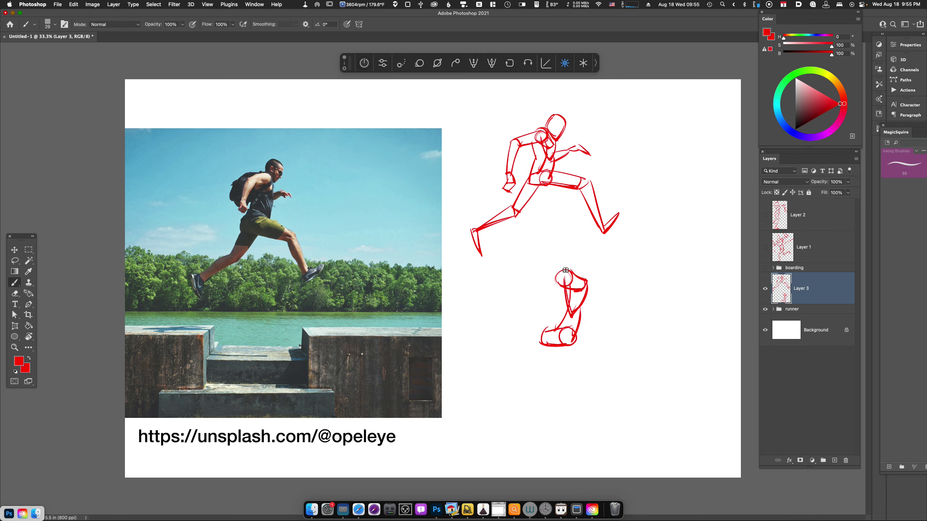
Sketch the second figure's arms, one bent back behind the shoulder and one bent forward, and its back contour
mouse_move(565, 270)
left_mouse_down()
mouse_move(531, 280)
mouse_move(543, 288)
mouse_move(503, 312)
mouse_move(519, 285)
mouse_move(499, 321)
left_mouse_up()
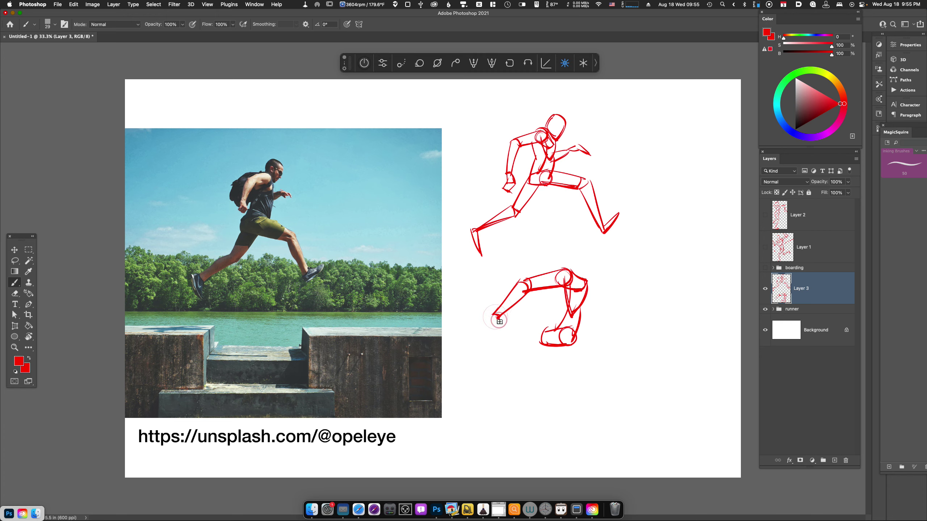
mouse_move(552, 290)
left_mouse_down()
mouse_move(556, 315)
mouse_move(542, 344)
left_mouse_up()
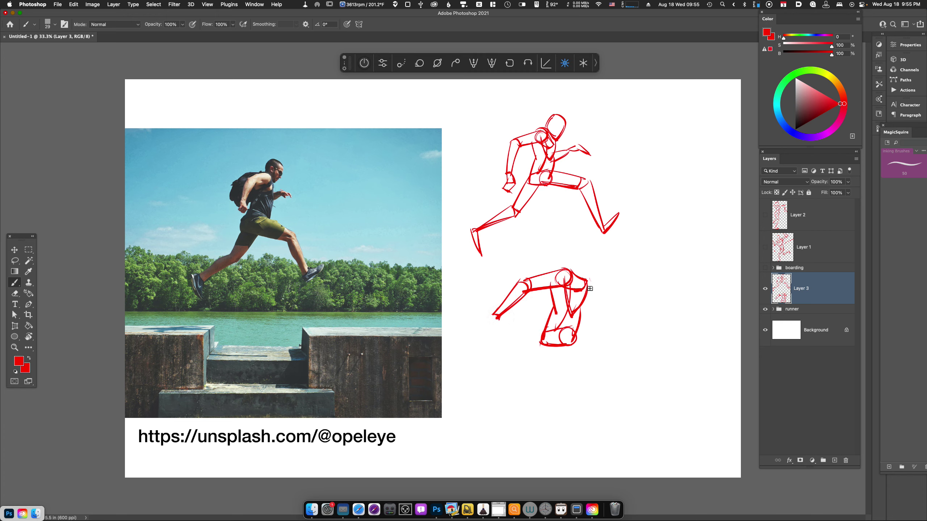
mouse_move(588, 280)
left_mouse_down()
mouse_move(613, 302)
mouse_move(584, 300)
mouse_move(611, 302)
mouse_move(608, 310)
mouse_move(640, 287)
left_mouse_up()
left_click_drag(600, 309, 643, 287)
key("super+z")
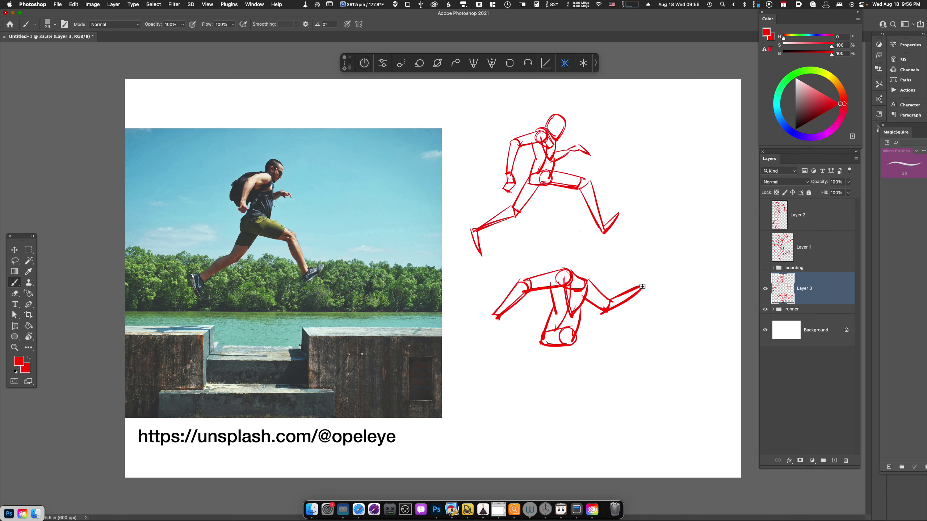
Sketch the second figure's head above the shoulders and add a hand to the end of each arm
mouse_move(568, 268)
left_mouse_down()
mouse_move(578, 245)
mouse_move(601, 264)
mouse_move(581, 244)
mouse_move(598, 252)
mouse_move(590, 276)
left_mouse_up()
key("super+z")
key("super+z")
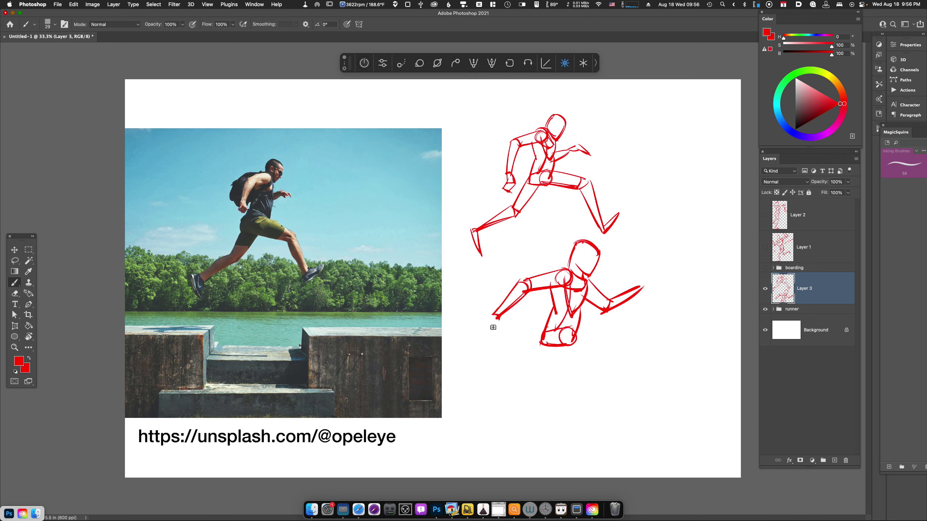
mouse_move(494, 315)
left_mouse_down()
mouse_move(477, 324)
mouse_move(492, 332)
left_mouse_up()
mouse_move(640, 282)
left_mouse_down()
mouse_move(666, 285)
mouse_move(657, 293)
mouse_move(667, 299)
left_mouse_up()
mouse_move(475, 326)
left_mouse_down()
mouse_move(466, 332)
mouse_move(492, 332)
left_mouse_up()
Sketch the second figure's front leg with a near-level thigh, a lower leg angled down and forward, and a raised foot
left_click_drag(565, 324, 627, 338)
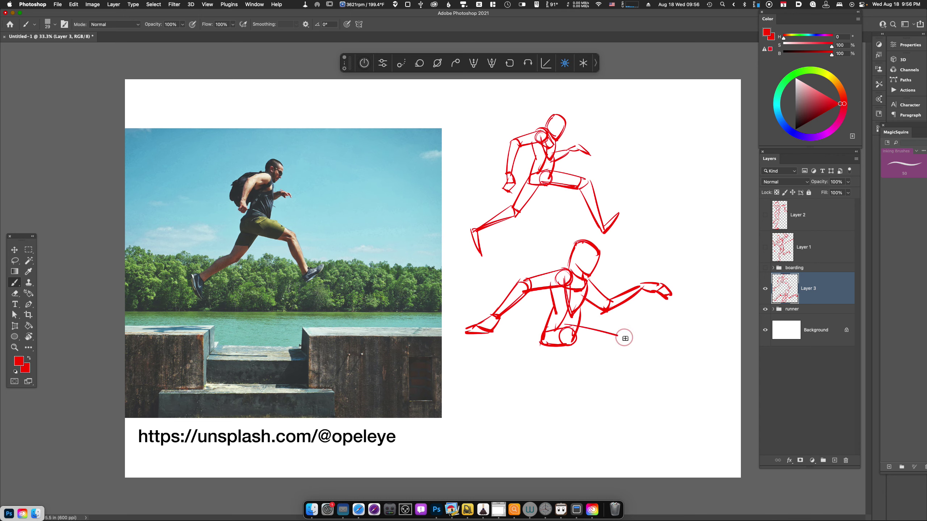
mouse_move(562, 343)
left_mouse_down()
mouse_move(620, 351)
mouse_move(657, 399)
left_mouse_up()
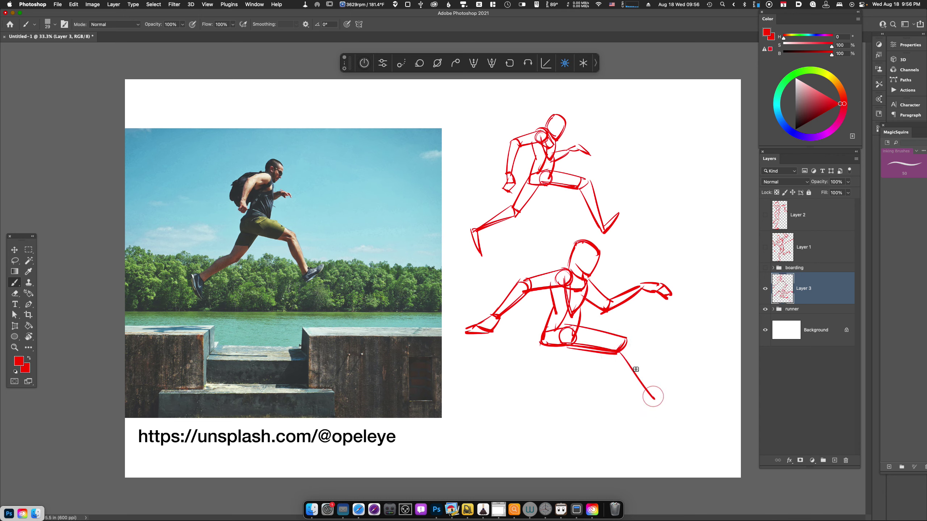
left_click_drag(628, 345, 654, 402)
mouse_move(639, 367)
left_mouse_down()
mouse_move(659, 408)
mouse_move(679, 373)
mouse_move(657, 413)
left_mouse_up()
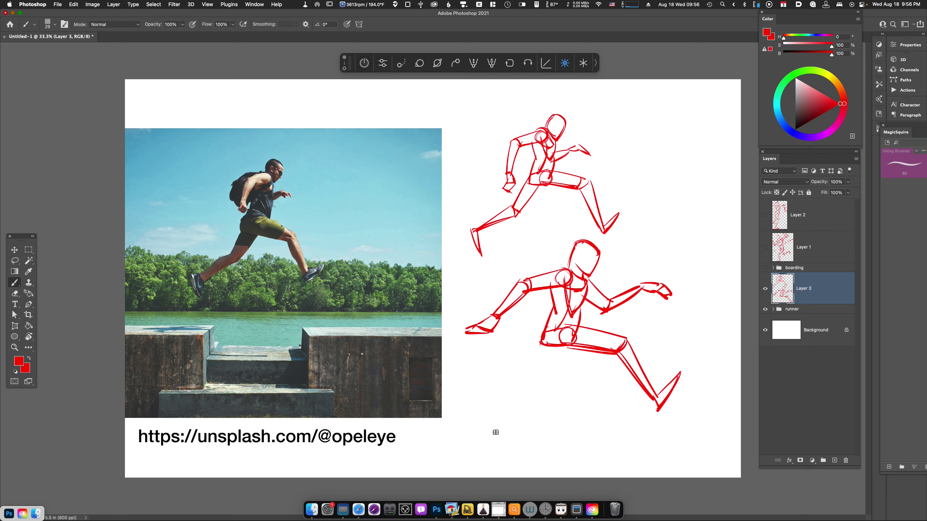
Sketch the second figure's rear leg stretched out behind with its foot hanging down, and reinforce the back contour
left_click_drag(560, 347, 522, 384)
left_click_drag(549, 324, 512, 380)
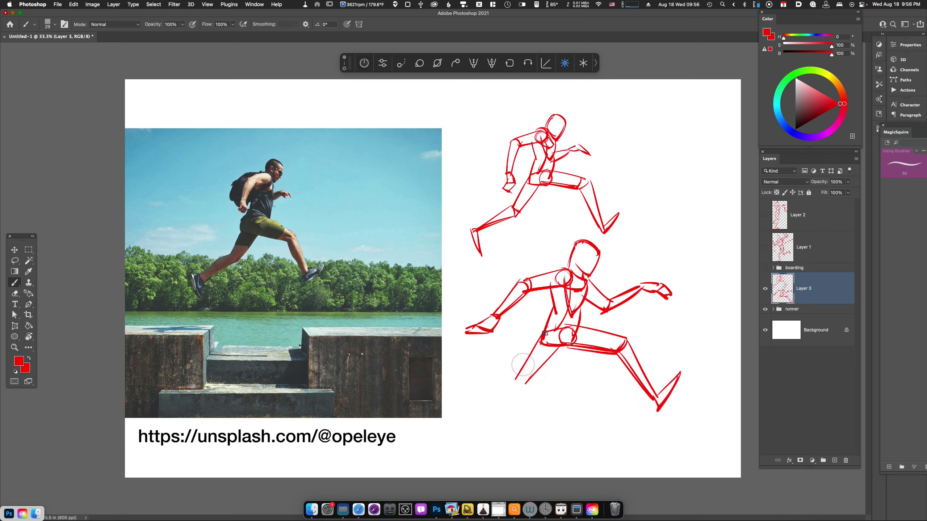
left_click_drag(541, 353, 511, 381)
mouse_move(568, 346)
left_mouse_down()
mouse_move(519, 395)
mouse_move(445, 414)
left_mouse_up()
mouse_move(523, 391)
left_mouse_down()
mouse_move(453, 408)
mouse_move(461, 439)
mouse_move(450, 412)
left_mouse_up()
key("super+z")
key("super+z")
mouse_move(444, 410)
left_mouse_down()
mouse_move(462, 446)
mouse_move(457, 412)
left_mouse_up()
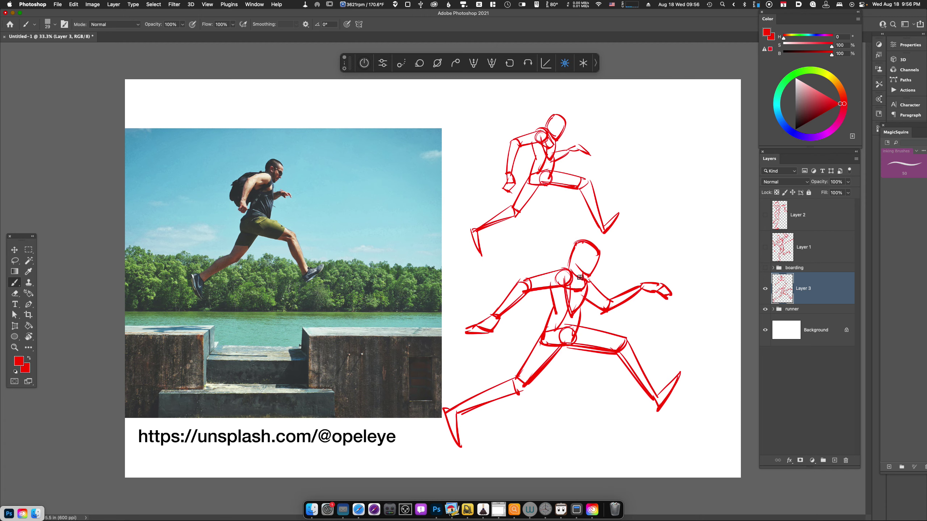
left_click_drag(549, 296, 545, 346)
Hide Layer 3 and the runner group, show the boarding group, and move its skateboarder photo to the left part of the canvas
left_click(765, 289)
left_click(765, 268)
left_click(804, 269)
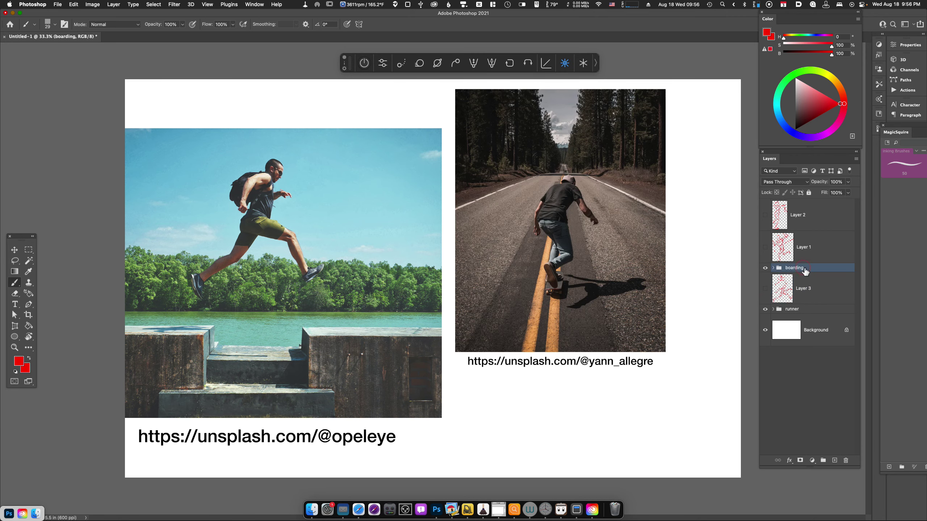
left_click(766, 309)
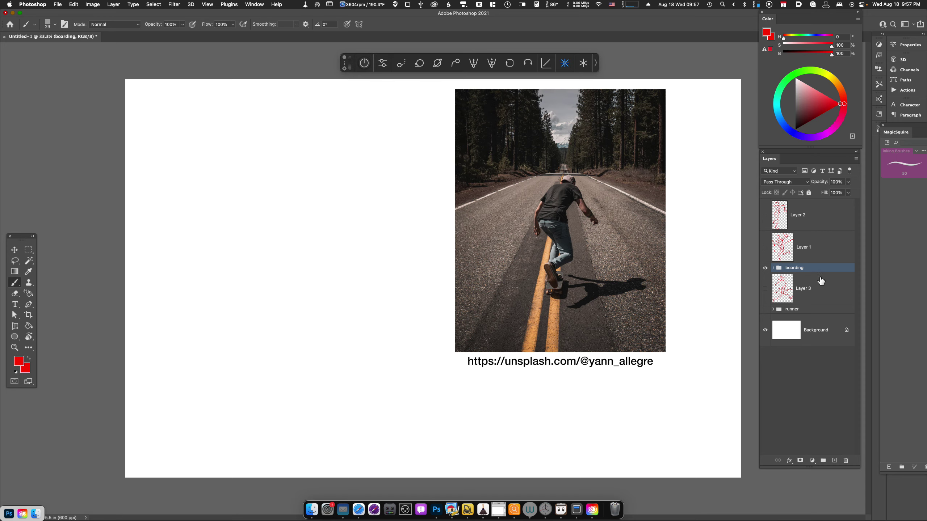
key("v")
left_click_drag(649, 354, 357, 374)
key("alt+shift+super+n")
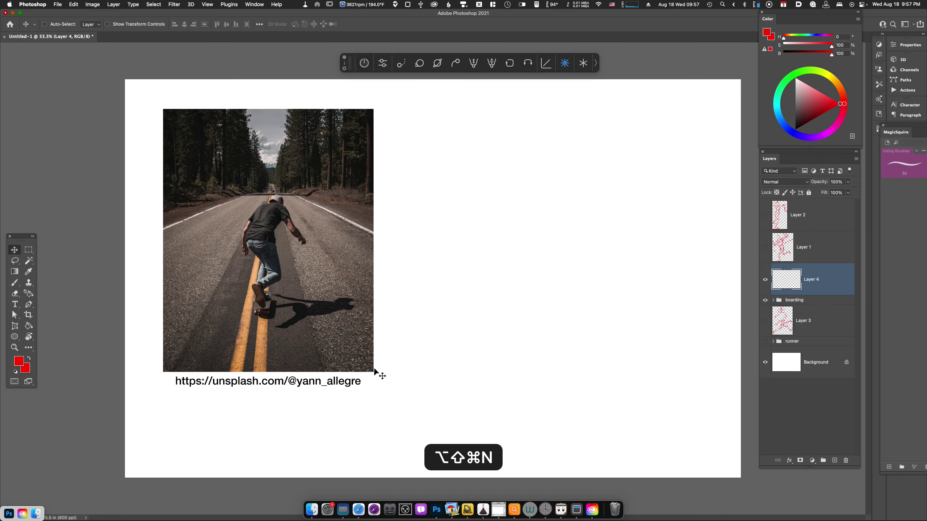
key("b")
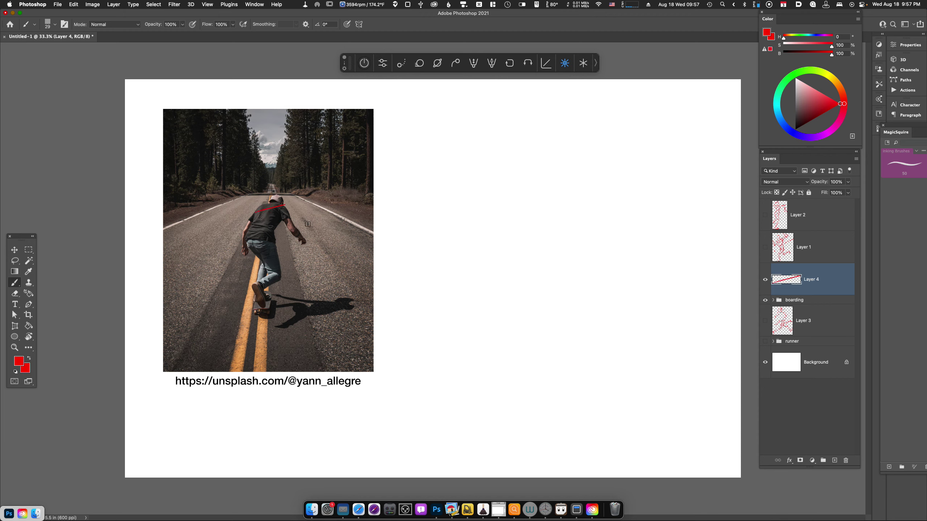
key("super+z")
key("Escape")
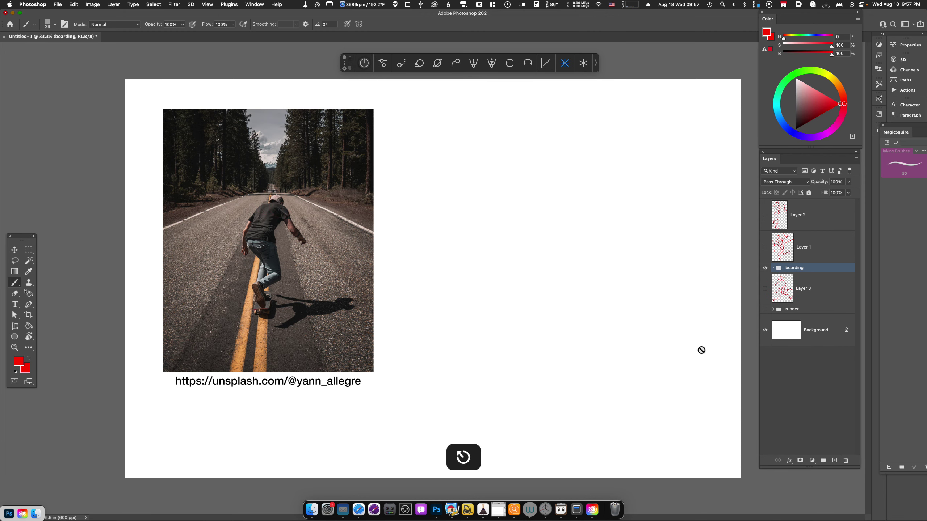
On a new layer above the boarding group, mark the skateboarder's tilted shoulder line and hip line over the photo
key("alt+shift+super+n")
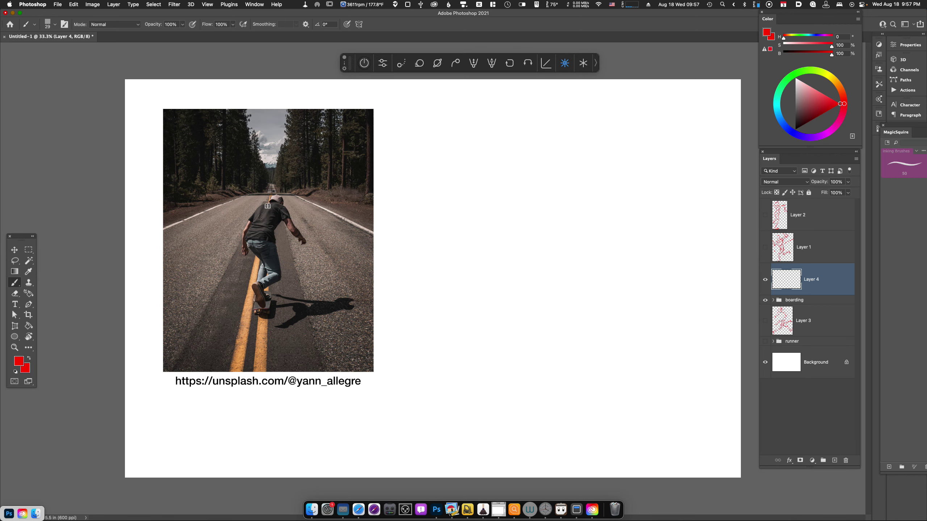
left_click_drag(259, 207, 282, 202)
left_click_drag(247, 242, 274, 242)
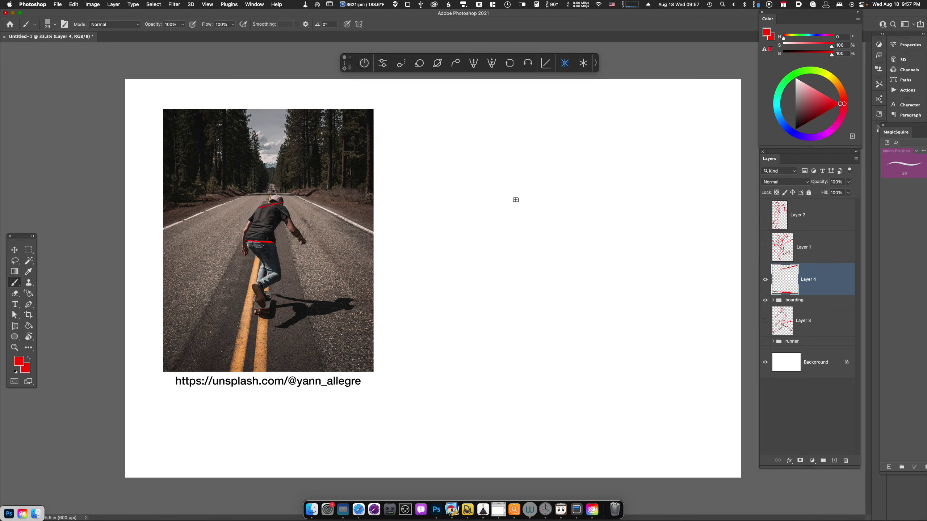
Beside the photo, brush in a tilted shoulder cylinder and a hip cylinder joined by a curved line of action
mouse_move(514, 193)
left_mouse_down()
mouse_move(521, 211)
mouse_move(567, 183)
left_mouse_up()
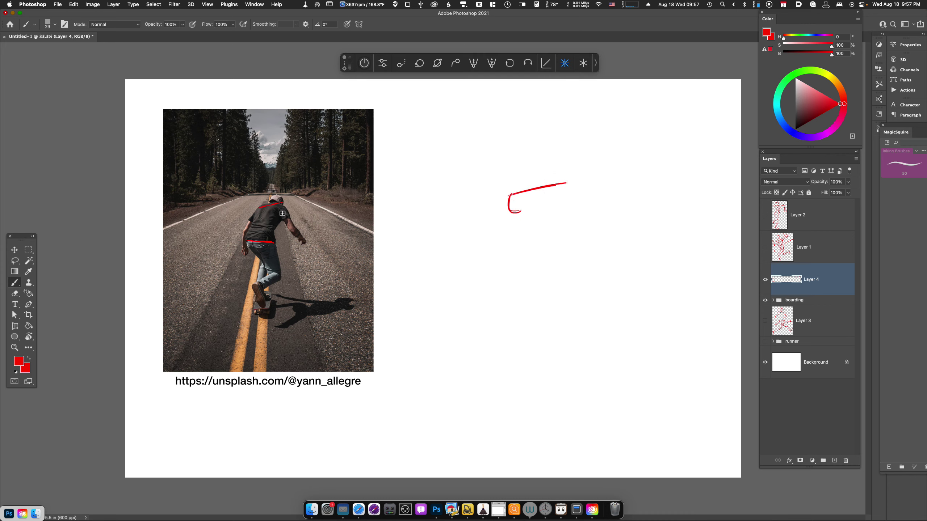
left_click_drag(285, 209, 286, 207)
mouse_move(564, 184)
left_mouse_down()
mouse_move(513, 209)
mouse_move(572, 209)
left_mouse_up()
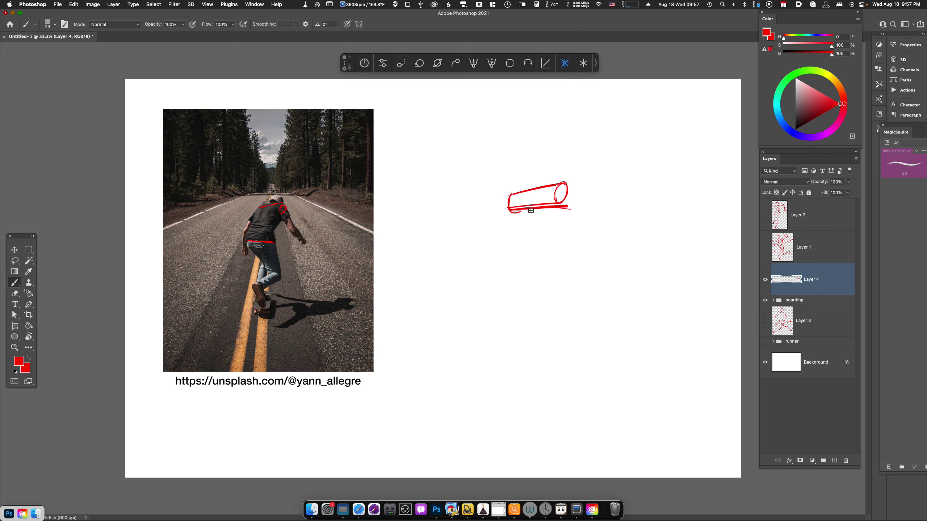
left_click_drag(534, 201, 505, 260)
key("super+z")
key("super+z")
mouse_move(533, 197)
left_mouse_down()
mouse_move(521, 250)
mouse_move(491, 268)
mouse_move(534, 273)
left_mouse_up()
mouse_move(492, 251)
left_mouse_down()
mouse_move(535, 251)
mouse_move(523, 260)
mouse_move(530, 251)
mouse_move(538, 264)
left_mouse_up()
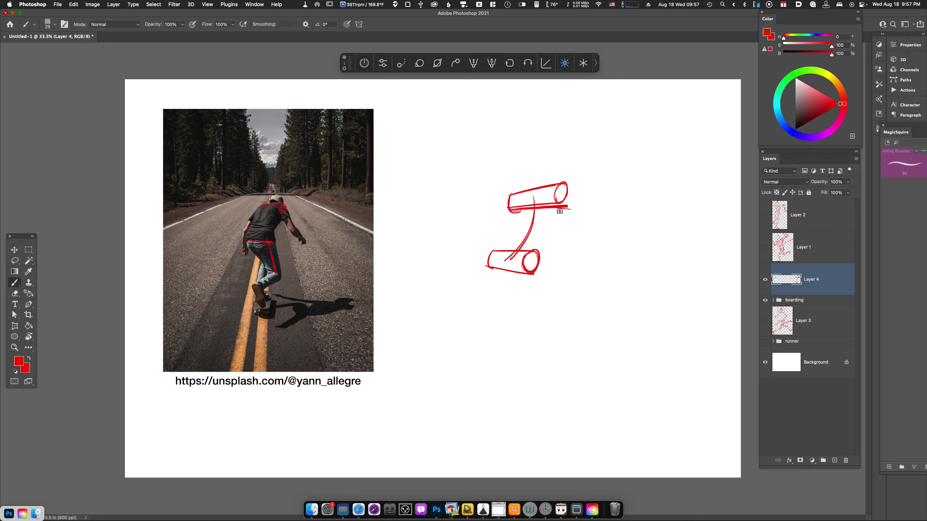
Add the skateboarder's torso contours between the cylinders and the top of the lowered head above the shoulders
mouse_move(569, 208)
left_mouse_down()
mouse_move(538, 227)
mouse_move(522, 227)
mouse_move(561, 210)
mouse_move(544, 231)
mouse_move(534, 228)
mouse_move(536, 273)
left_mouse_up()
mouse_move(509, 196)
left_mouse_down()
mouse_move(506, 237)
mouse_move(486, 268)
left_mouse_up()
left_click_drag(529, 186, 555, 183)
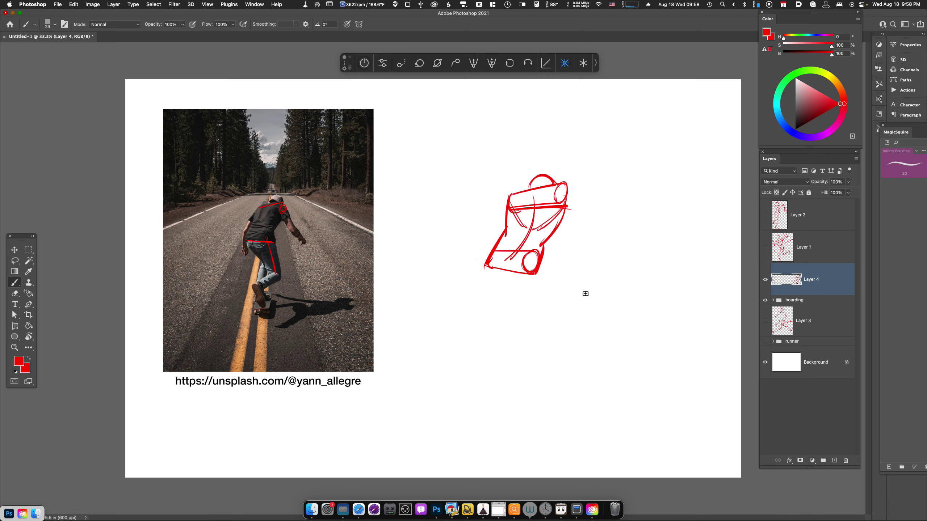
Sketch the skateboarder's right arm reaching outward and down, ending in a hand with fingers
mouse_move(566, 182)
left_mouse_down()
mouse_move(593, 218)
mouse_move(592, 236)
left_mouse_up()
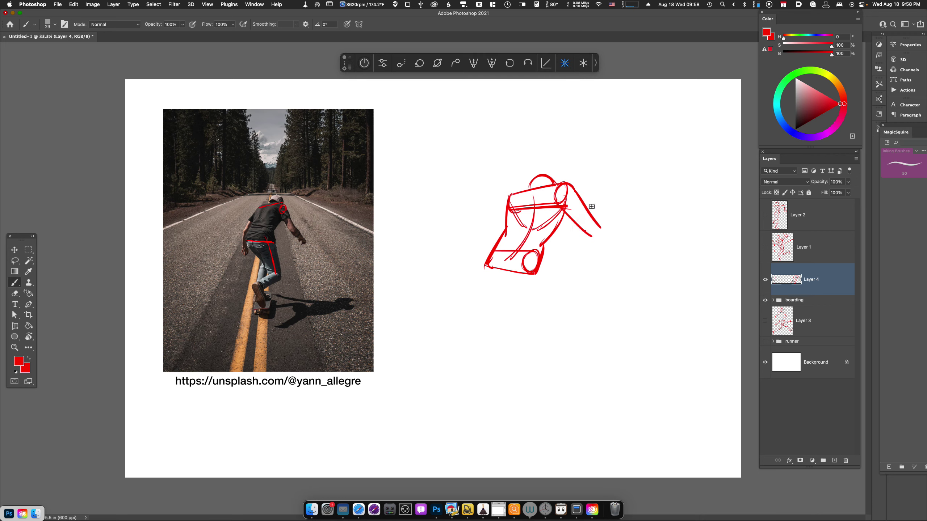
key("super+z")
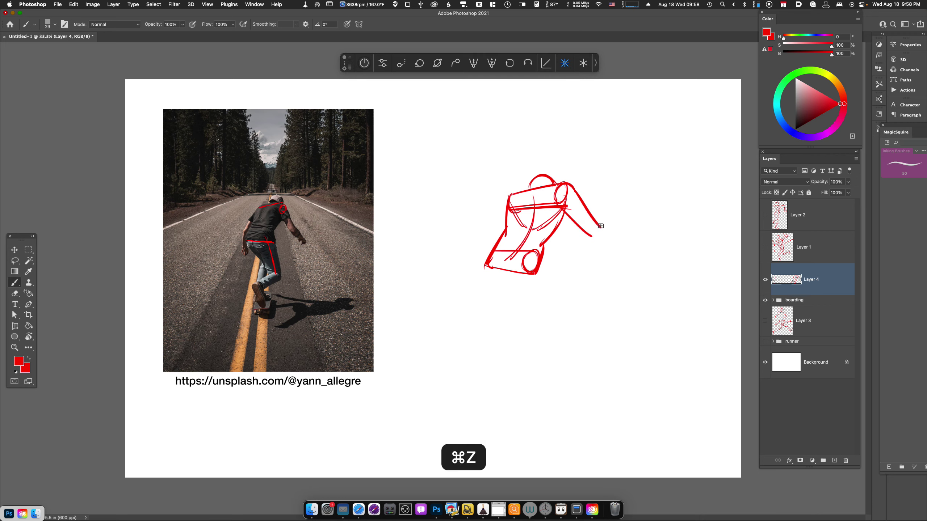
mouse_move(600, 227)
left_mouse_down()
mouse_move(591, 236)
mouse_move(629, 254)
mouse_move(621, 274)
mouse_move(630, 268)
mouse_move(640, 275)
mouse_move(635, 279)
left_mouse_up()
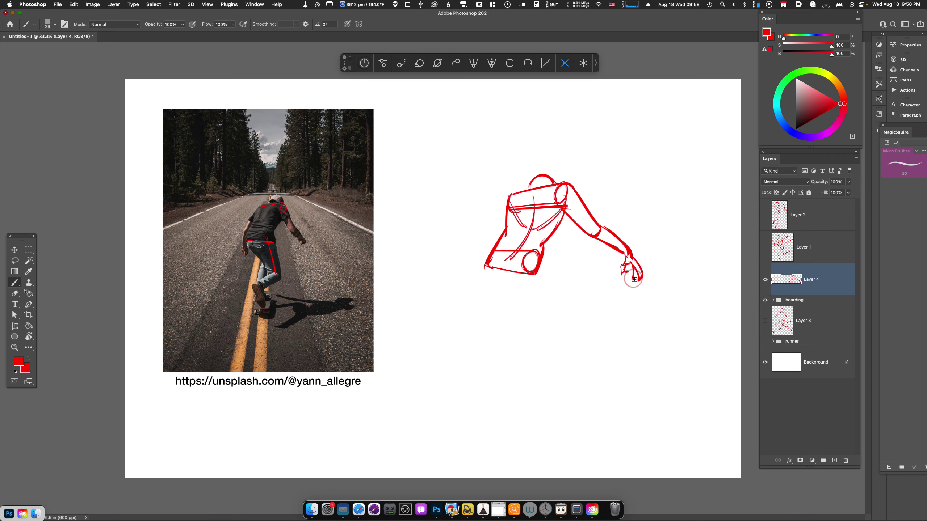
Sketch the skateboarder's left arm bent at the elbow with the forearm and hand hanging down
mouse_move(511, 192)
left_mouse_down()
mouse_move(489, 211)
mouse_move(508, 216)
mouse_move(479, 219)
mouse_move(495, 227)
left_mouse_up()
key("super+z")
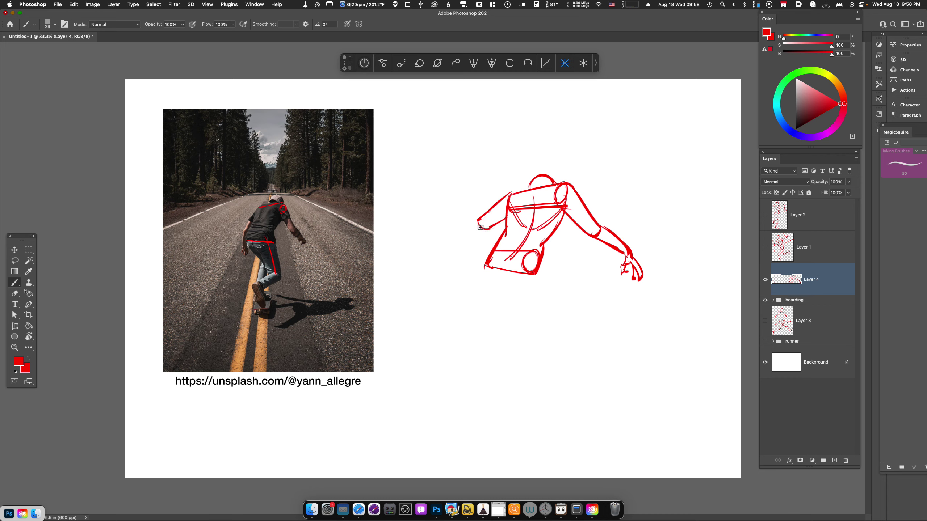
key("super+z")
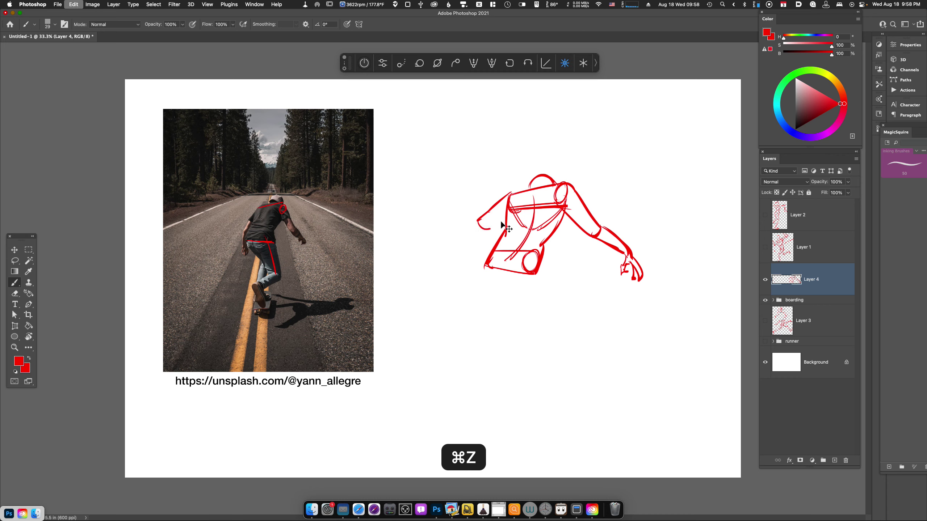
mouse_move(510, 194)
left_mouse_down()
mouse_move(473, 231)
mouse_move(465, 288)
left_mouse_up()
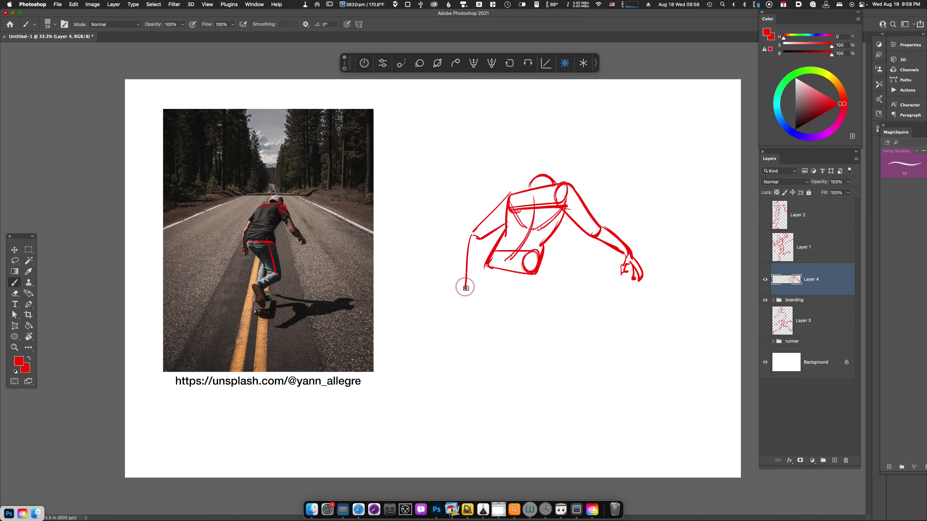
left_click_drag(486, 236, 458, 312)
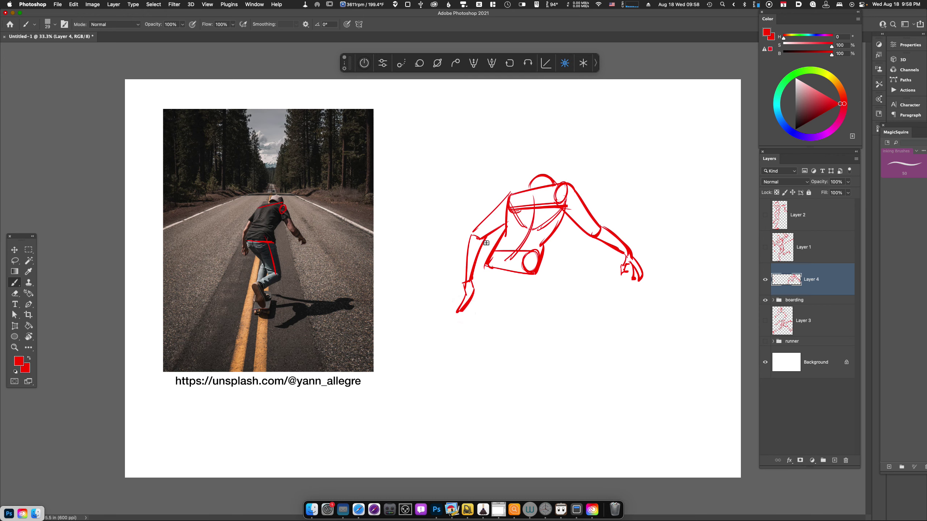
left_click_drag(475, 237, 510, 195)
Sketch the skateboarder's right leg bent at the knee with the lower leg swung back and the foot pointing down
mouse_move(518, 262)
left_mouse_down()
mouse_move(537, 319)
mouse_move(542, 256)
mouse_move(559, 323)
mouse_move(541, 338)
mouse_move(489, 343)
mouse_move(554, 333)
left_mouse_up()
left_click_drag(491, 339, 482, 392)
key("super+z")
mouse_move(489, 344)
left_mouse_down()
mouse_move(481, 389)
mouse_move(496, 402)
left_mouse_up()
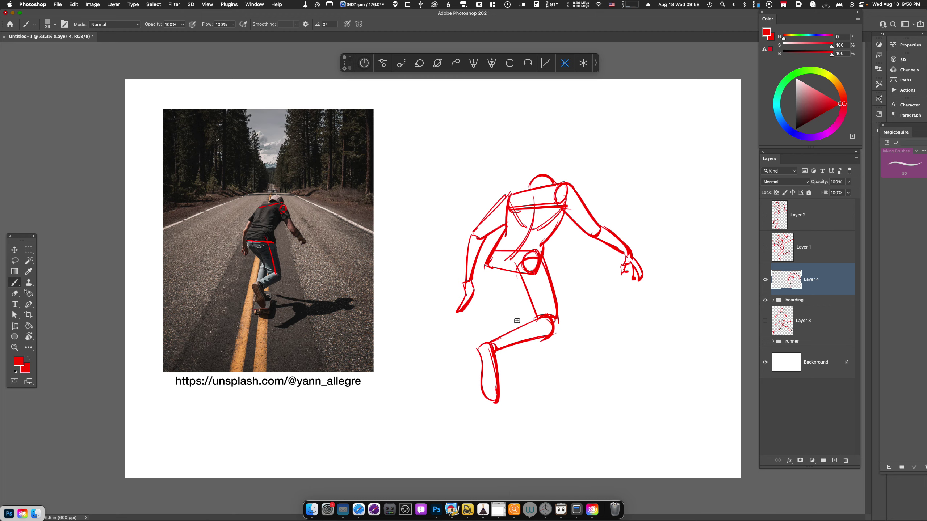
Sketch the skateboarder's left leg partly behind the bent leg, with its foot planted sideways
mouse_move(537, 314)
left_mouse_down()
mouse_move(514, 278)
mouse_move(511, 331)
mouse_move(530, 305)
mouse_move(531, 316)
mouse_move(505, 375)
mouse_move(539, 366)
left_mouse_up()
key("super+z")
key("super+z")
key("super+z")
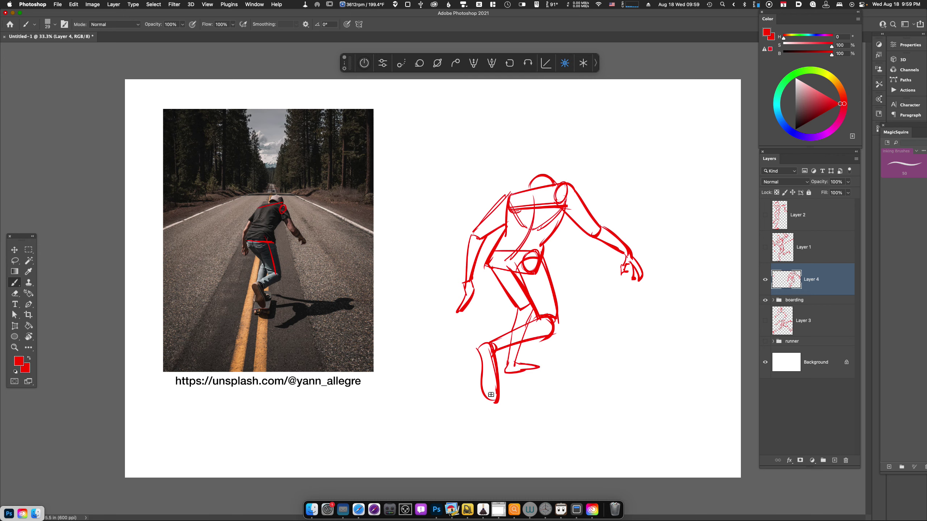
Sketch the skateboard deck in perspective under the feet with its truck and wheels, and touch up the left lower leg
mouse_move(500, 373)
left_mouse_down()
mouse_move(469, 419)
mouse_move(528, 411)
left_mouse_up()
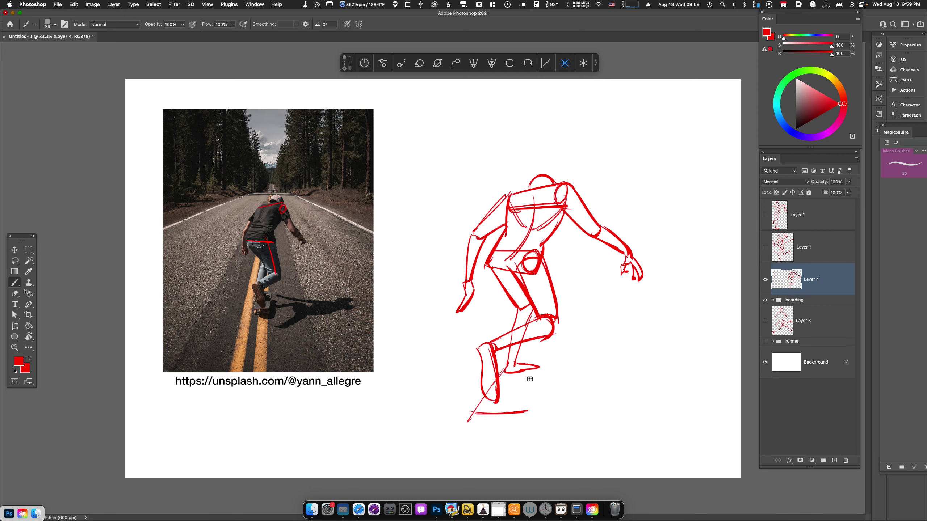
mouse_move(518, 360)
left_mouse_down()
mouse_move(539, 361)
mouse_move(532, 407)
left_mouse_up()
key("super+z")
left_click_drag(536, 373, 530, 408)
mouse_move(471, 415)
left_mouse_down()
mouse_move(526, 412)
mouse_move(488, 426)
mouse_move(512, 424)
left_mouse_up()
mouse_move(490, 427)
left_mouse_down()
mouse_move(509, 426)
mouse_move(480, 430)
mouse_move(492, 431)
left_mouse_up()
mouse_move(492, 431)
left_mouse_down()
mouse_move(479, 431)
mouse_move(526, 428)
left_mouse_up()
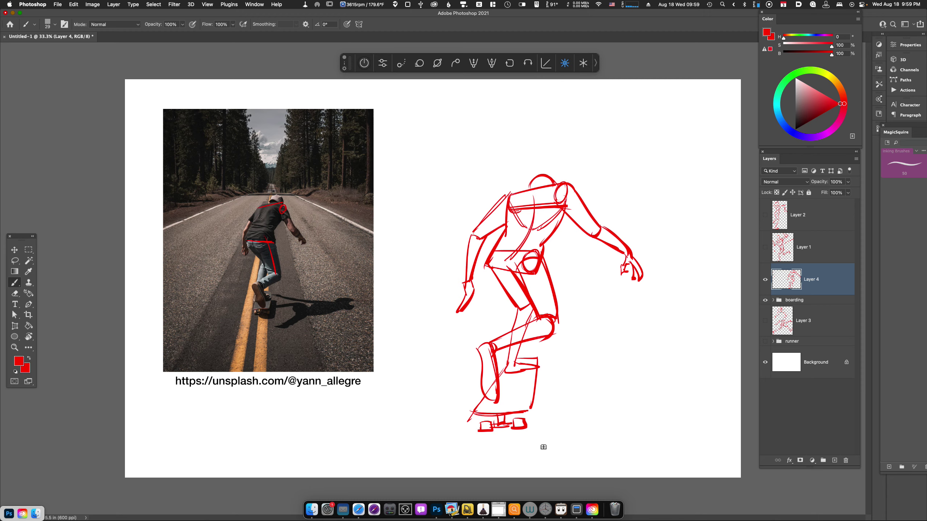
left_click_drag(535, 310, 504, 343)
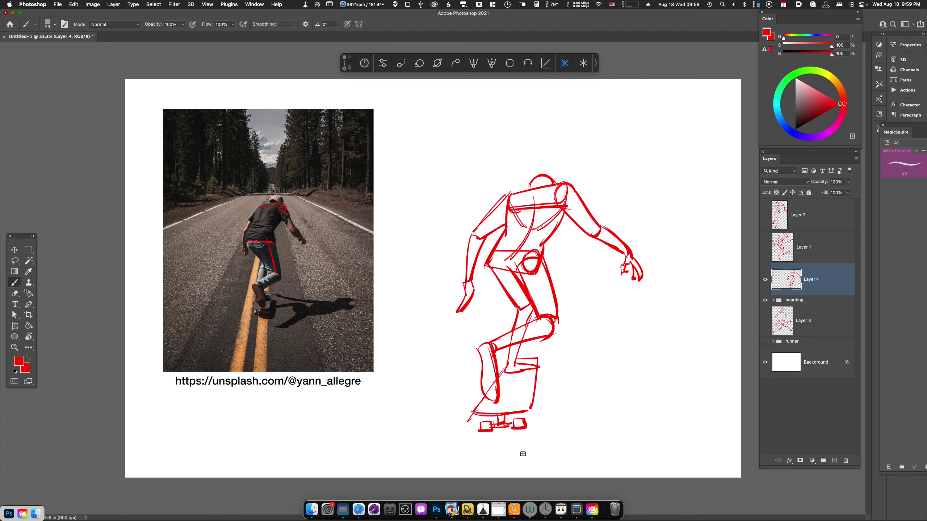